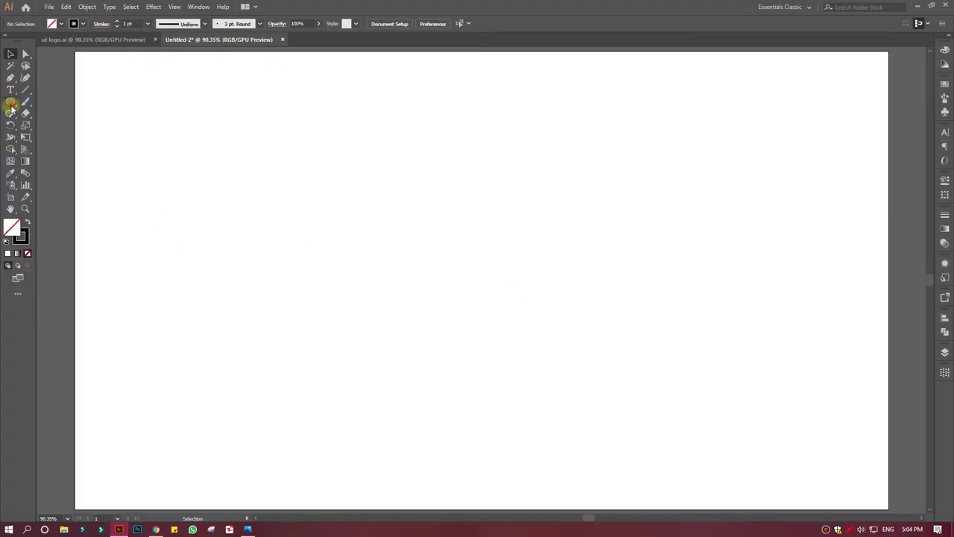
Step: Create a 220 px circle with the Ellipse tool
{"action": "left_click", "coordinate": [10, 102]}
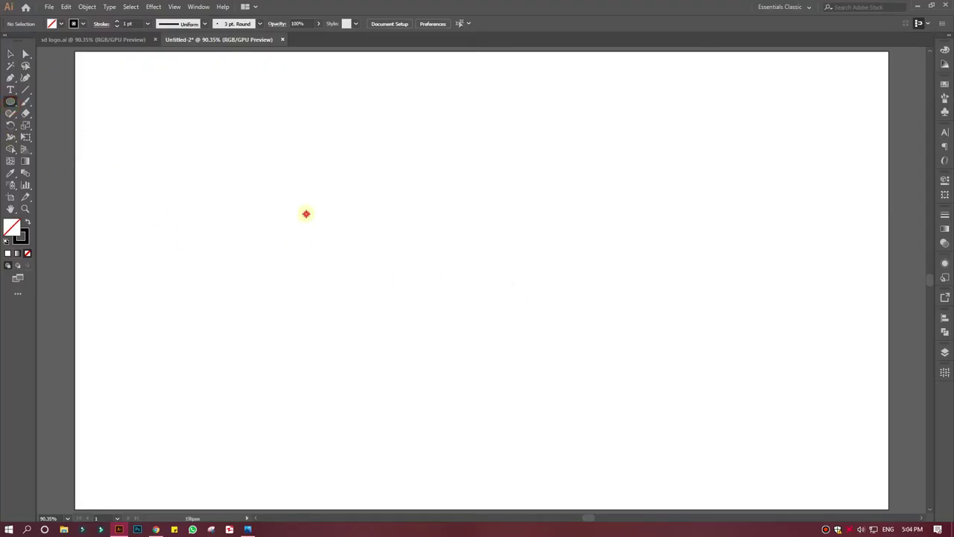
{"action": "left_click", "coordinate": [306, 214]}
{"action": "left_click_drag", "start_coordinate": [412, 224], "coordinate": [401, 224]}
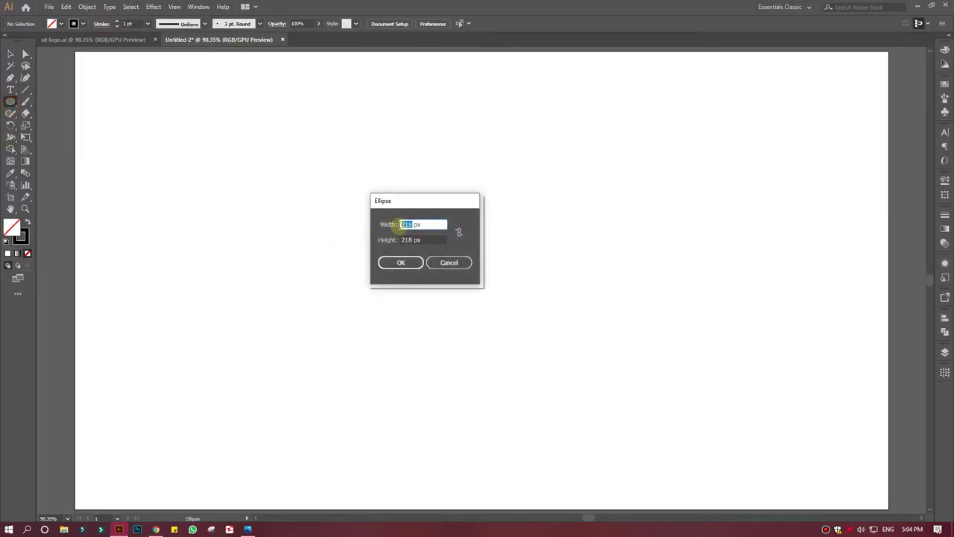
{"action": "key", "text": "Tab"}
{"action": "type", "text": "22"}
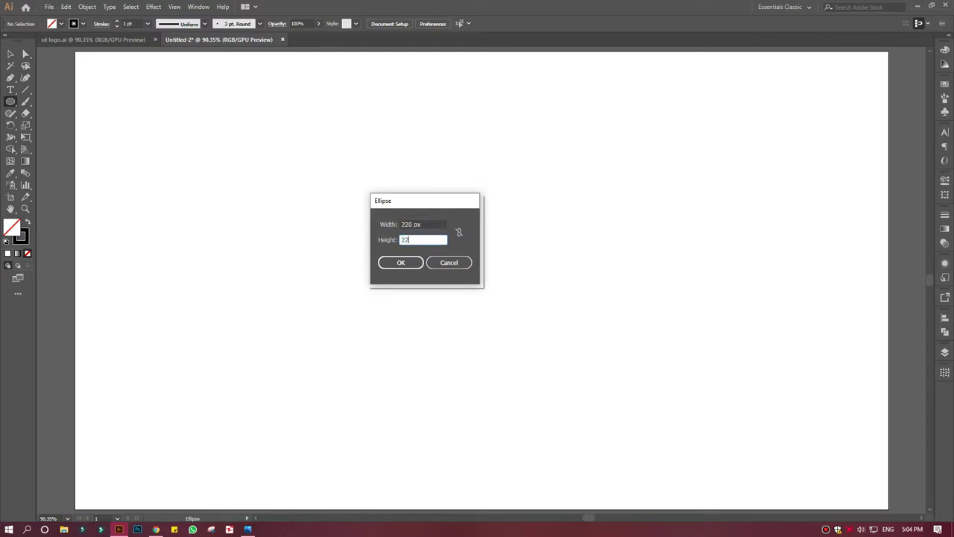
{"action": "key", "text": "Return"}
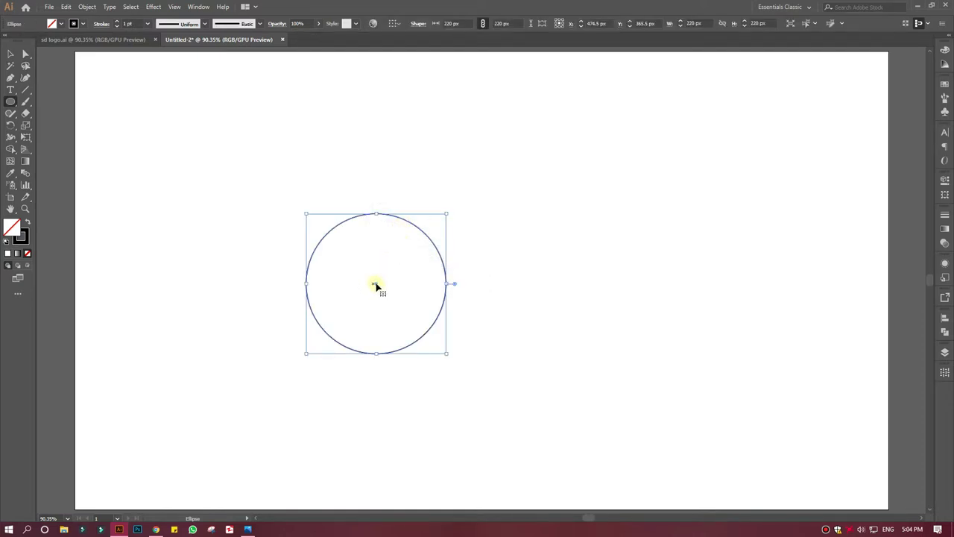
Step: Paste a copy in front and shrink its width to 160 px, making a concentric inner circle
{"action": "left_click", "coordinate": [65, 6]}
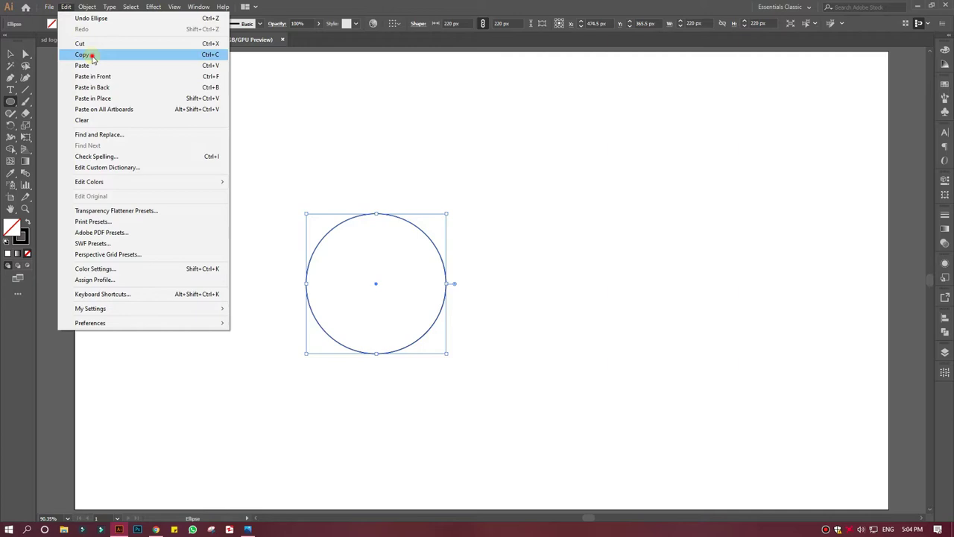
{"action": "left_click", "coordinate": [92, 56]}
{"action": "left_click", "coordinate": [66, 7]}
{"action": "left_click", "coordinate": [105, 76]}
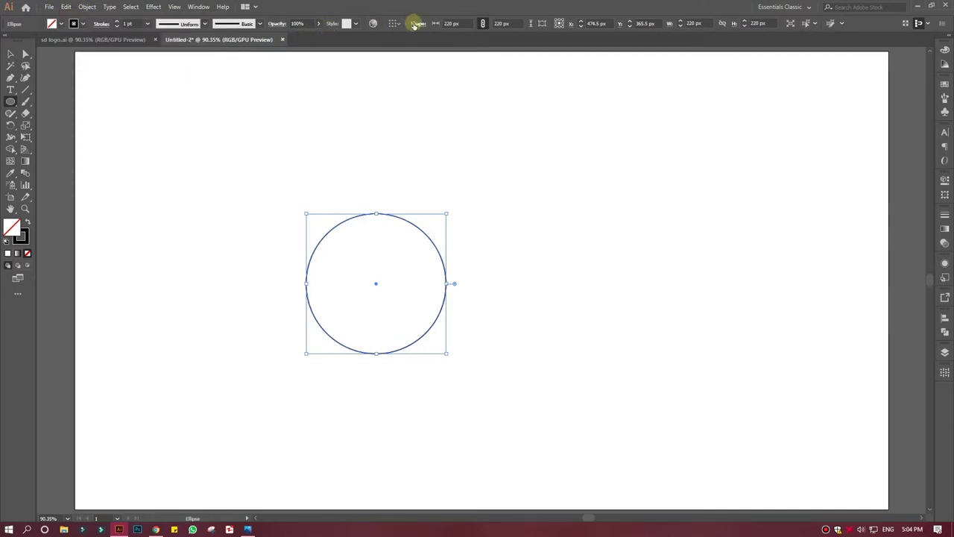
{"action": "left_click", "coordinate": [451, 24]}
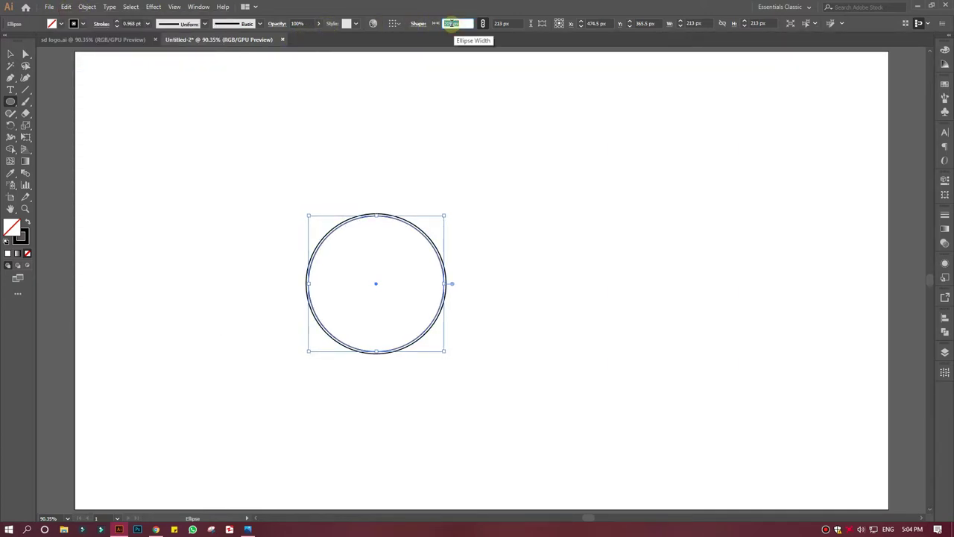
{"action": "scroll", "coordinate": [452, 23], "scroll_direction": "down", "scroll_amount": 5}
{"action": "scroll", "coordinate": [452, 23], "scroll_direction": "down", "scroll_amount": 1}
{"action": "scroll", "coordinate": [454, 23], "scroll_direction": "down", "scroll_amount": 1}
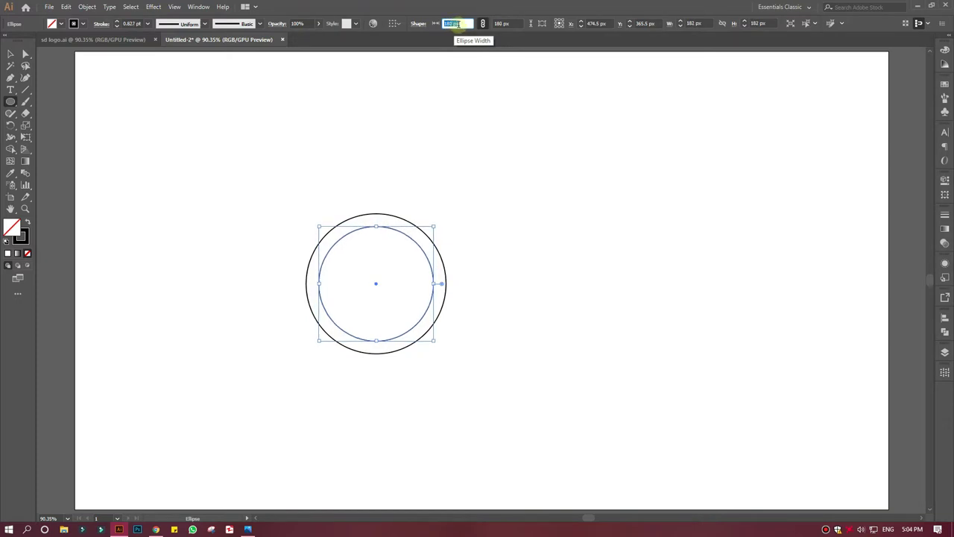
{"action": "scroll", "coordinate": [454, 23], "scroll_direction": "down", "scroll_amount": 2}
{"action": "scroll", "coordinate": [457, 23], "scroll_direction": "down", "scroll_amount": 2}
{"action": "scroll", "coordinate": [457, 23], "scroll_direction": "down", "scroll_amount": 2}
{"action": "scroll", "coordinate": [458, 24], "scroll_direction": "up", "scroll_amount": 2}
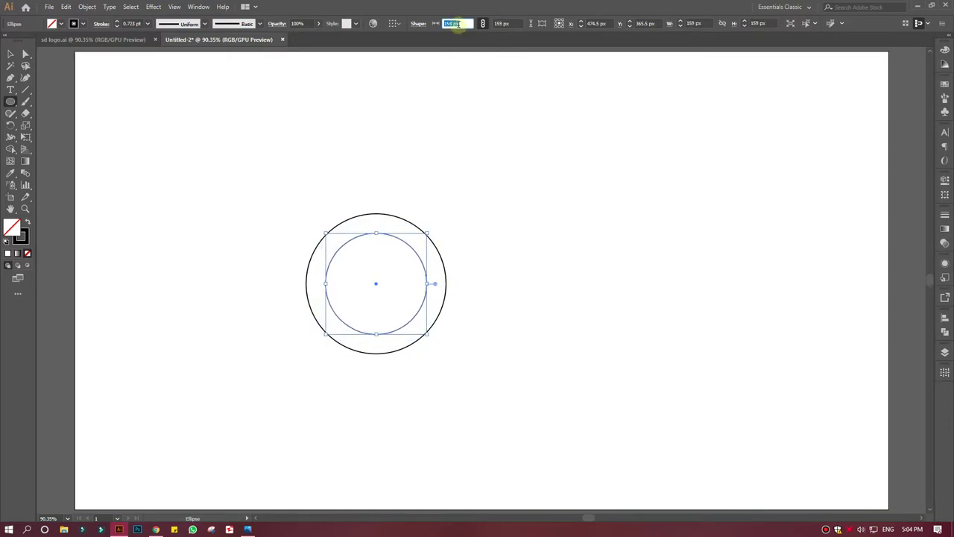
{"action": "scroll", "coordinate": [461, 28], "scroll_direction": "up", "scroll_amount": 1}
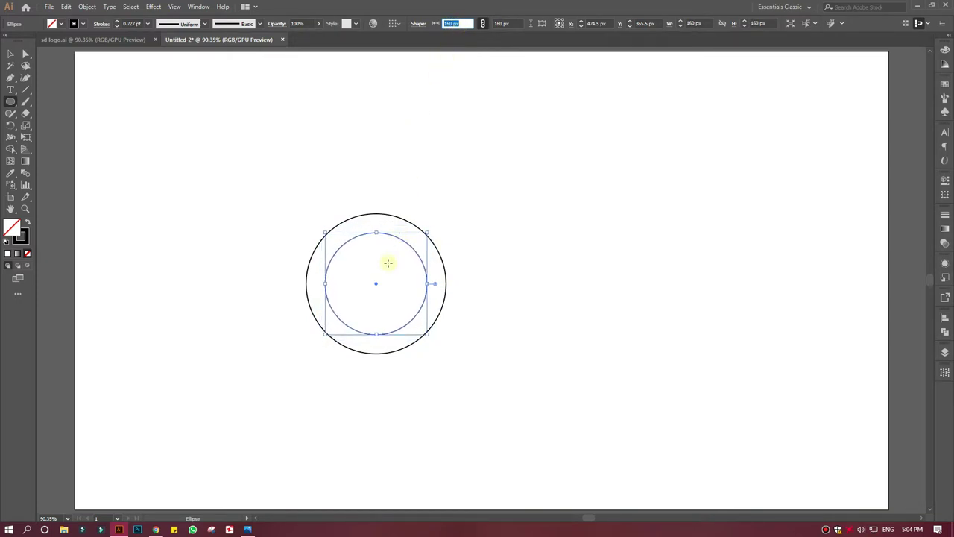
Step: Select both circles and move them up and to the right
{"action": "left_click", "coordinate": [10, 54]}
{"action": "left_click", "coordinate": [130, 145]}
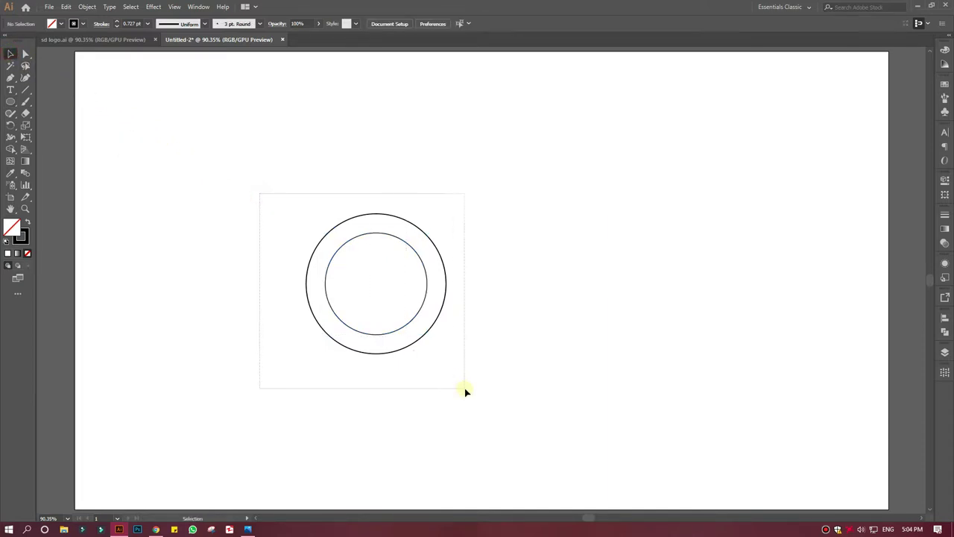
{"action": "left_click_drag", "start_coordinate": [257, 192], "coordinate": [464, 389]}
{"action": "left_click_drag", "start_coordinate": [417, 317], "coordinate": [514, 227]}
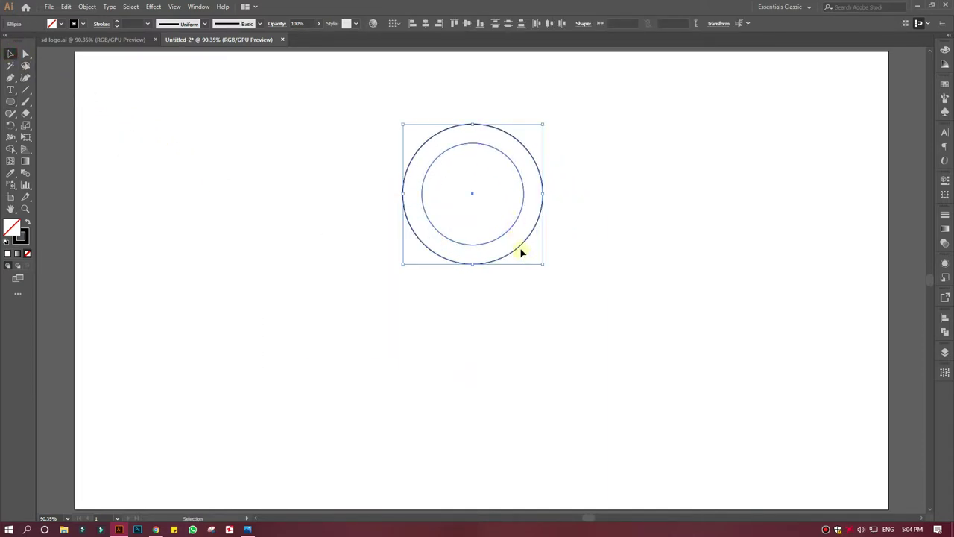
Step: Paste a copy of the circle pair in front and drag it down to overlap the original
{"action": "left_click", "coordinate": [65, 7]}
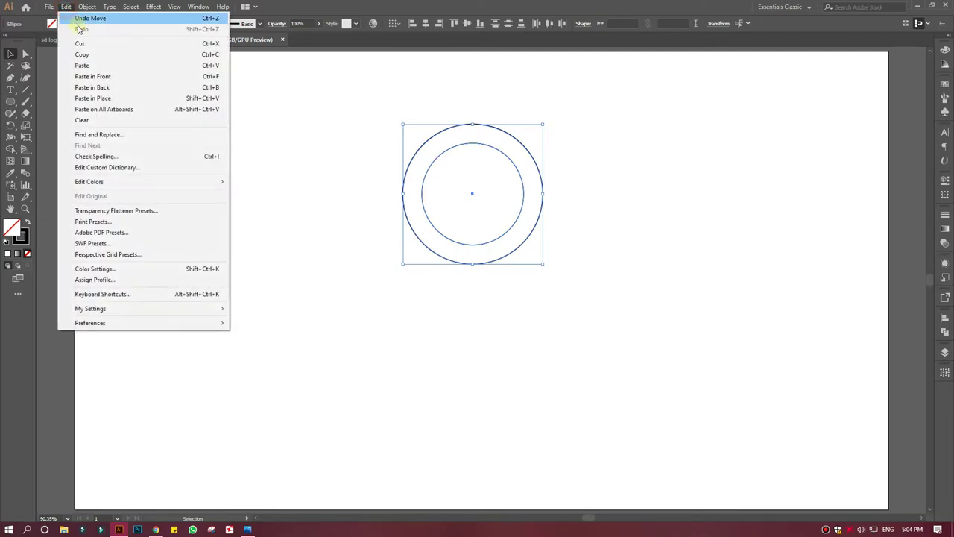
{"action": "left_click", "coordinate": [82, 55]}
{"action": "left_click", "coordinate": [66, 6]}
{"action": "left_click", "coordinate": [92, 77]}
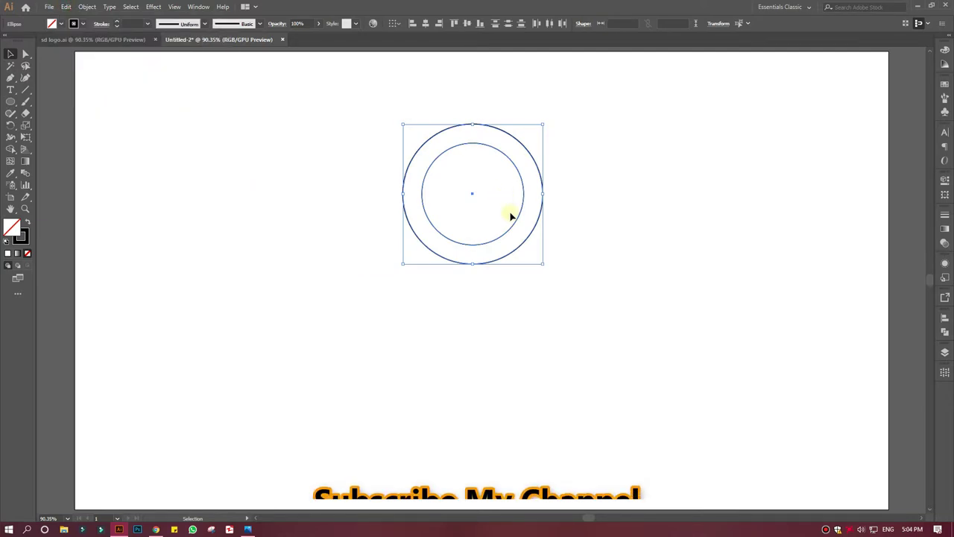
{"action": "mouse_move", "coordinate": [513, 210]}
{"action": "left_mouse_down"}
{"action": "mouse_move", "coordinate": [515, 326]}
{"action": "mouse_move", "coordinate": [521, 319]}
{"action": "left_mouse_up"}
Step: Copy the lower pair's inner circle and paste it in front
{"action": "left_click", "coordinate": [622, 307]}
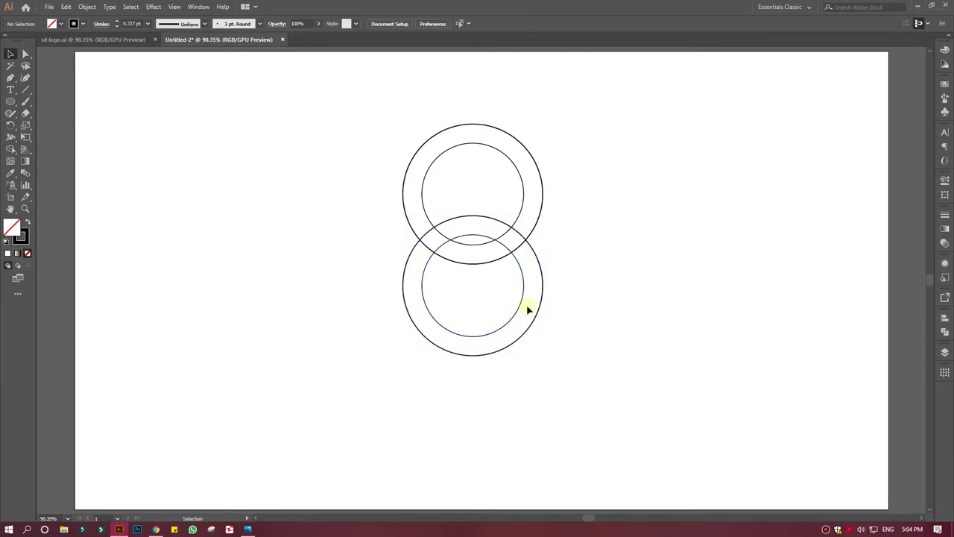
{"action": "left_click", "coordinate": [524, 307]}
{"action": "left_click", "coordinate": [65, 8]}
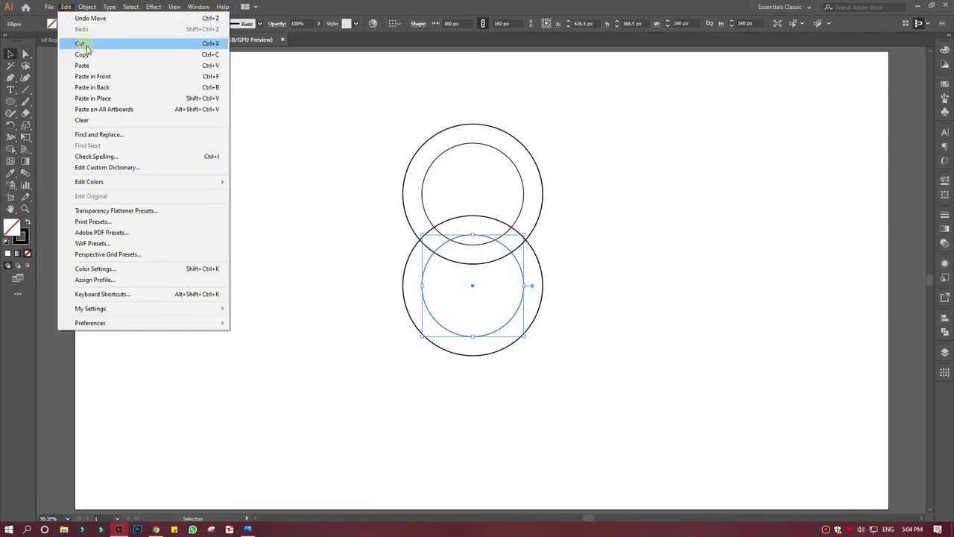
{"action": "left_click", "coordinate": [83, 54]}
{"action": "left_click", "coordinate": [66, 7]}
{"action": "left_click", "coordinate": [101, 76]}
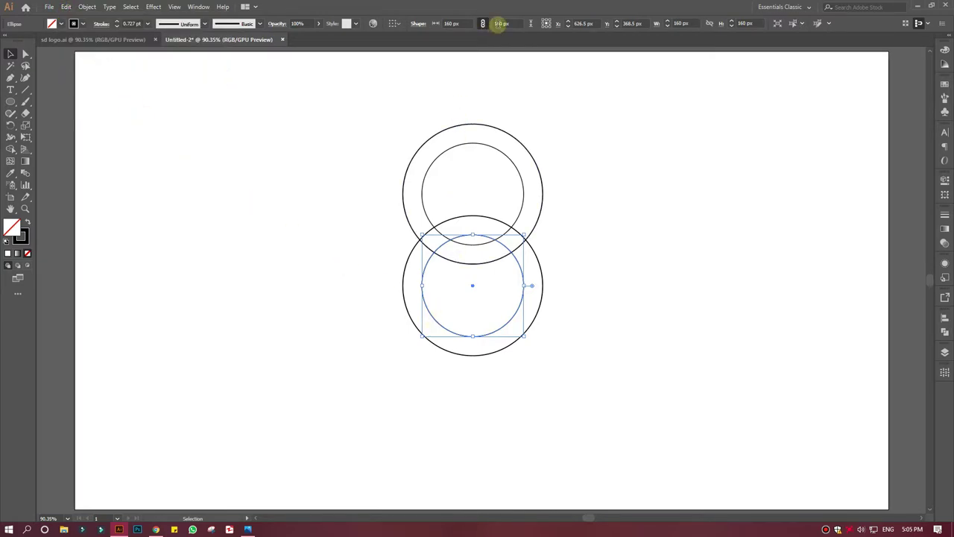
Step: Resize the copy to 100 px, centre it in the lower rings, then select all four circles
{"action": "left_click", "coordinate": [449, 24]}
{"action": "type", "text": "100"}
{"action": "key", "text": "Return"}
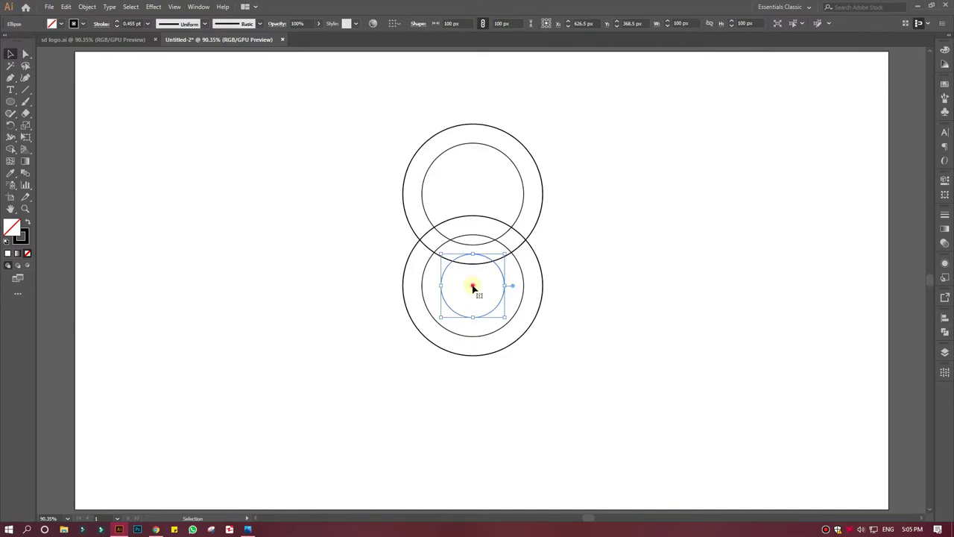
{"action": "left_click_drag", "start_coordinate": [472, 287], "coordinate": [474, 288]}
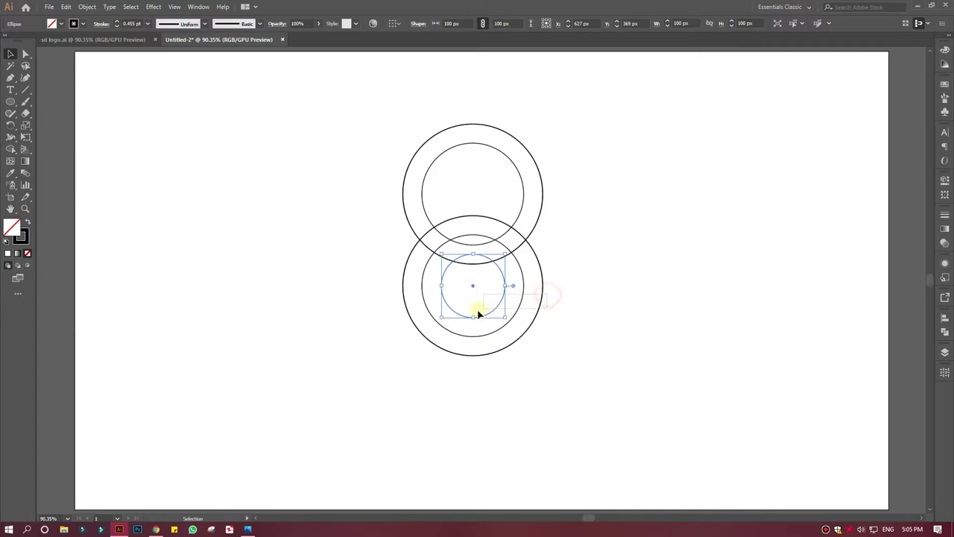
{"action": "left_click", "coordinate": [477, 313], "text": "shift"}
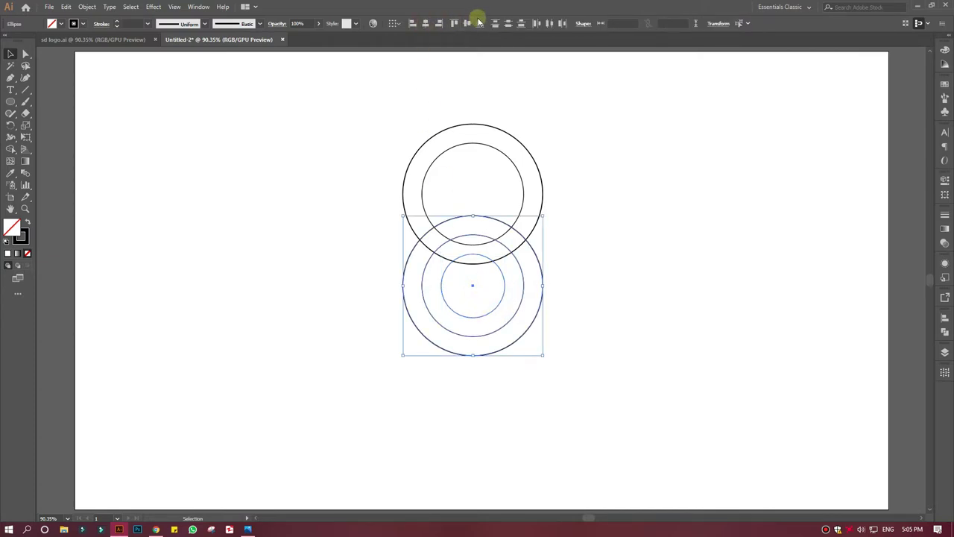
{"action": "left_click", "coordinate": [559, 287]}
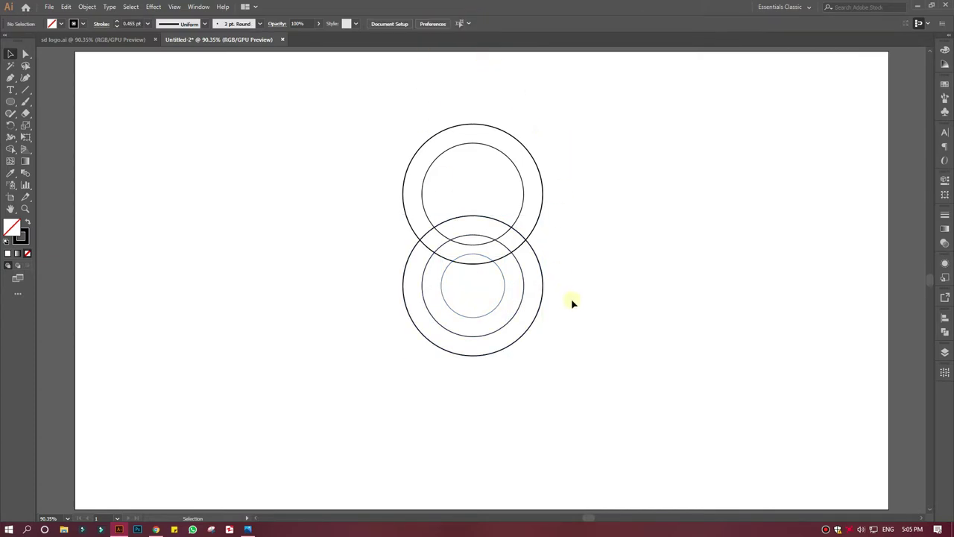
{"action": "left_click_drag", "start_coordinate": [581, 156], "coordinate": [256, 273]}
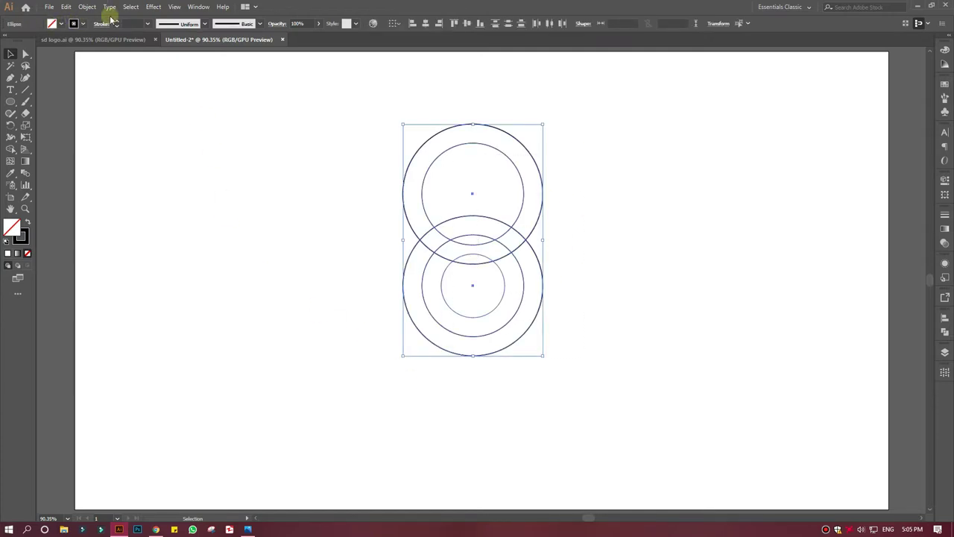
Step: Draw a horizontal line across the top of the circles, plus a copy 30 px below it
{"action": "left_click", "coordinate": [339, 295]}
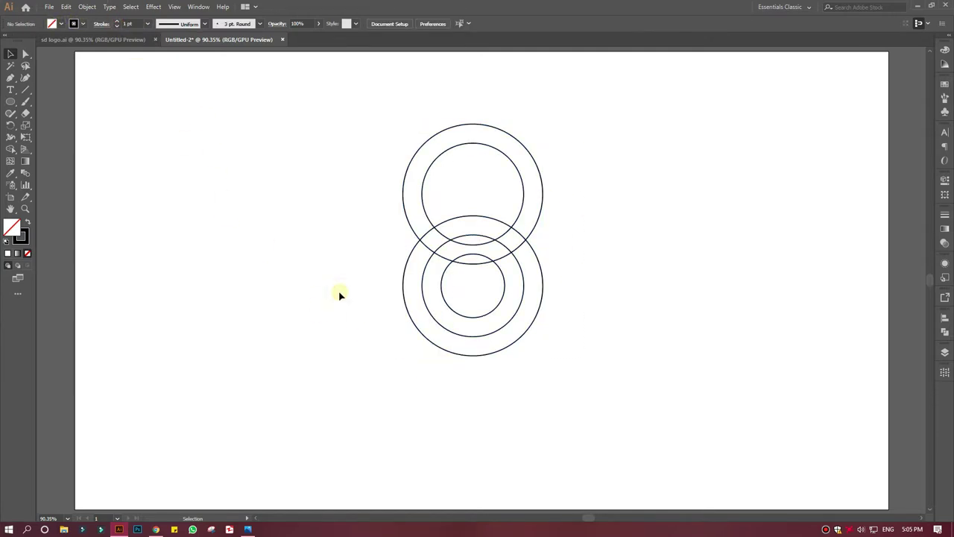
{"action": "left_click", "coordinate": [26, 89]}
{"action": "left_click_drag", "start_coordinate": [327, 125], "coordinate": [616, 180]}
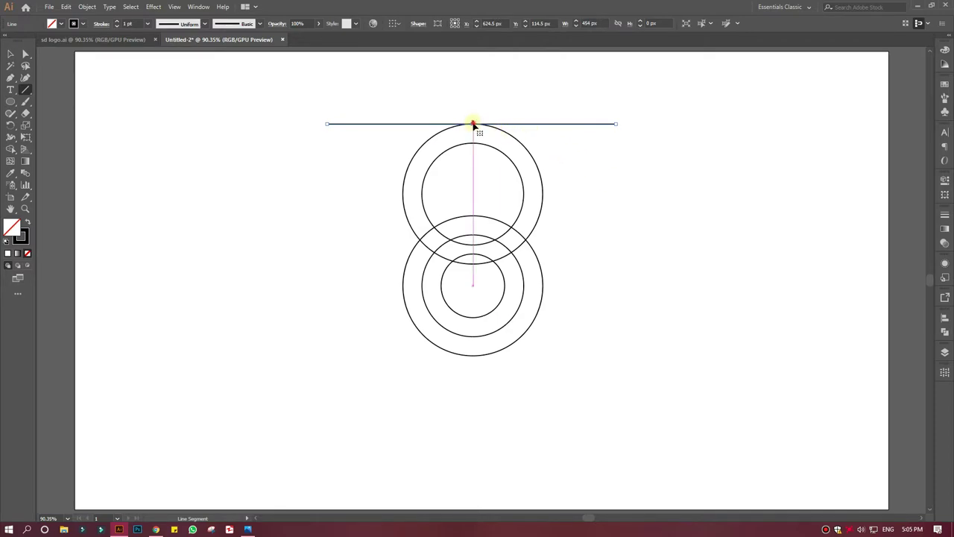
{"action": "left_click_drag", "start_coordinate": [473, 124], "coordinate": [475, 127]}
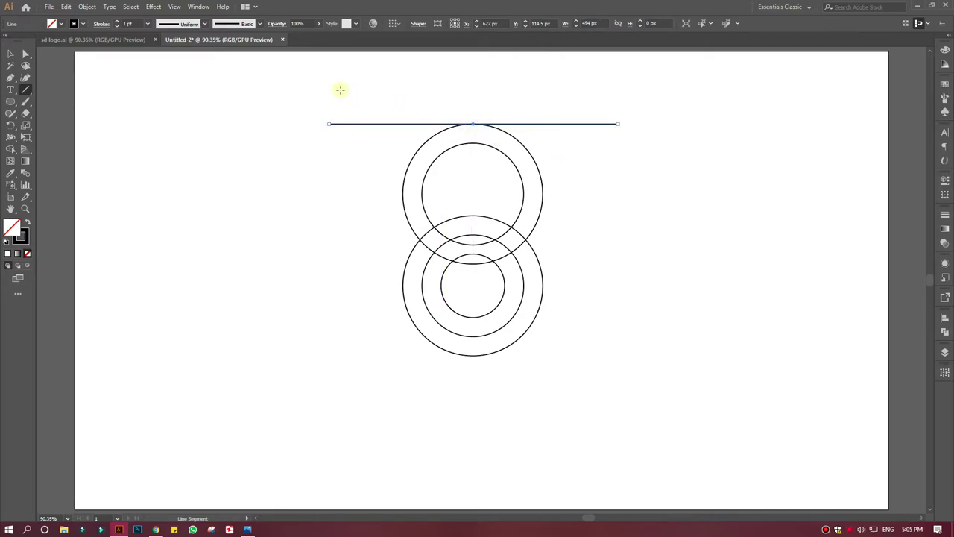
{"action": "left_click", "coordinate": [65, 7]}
{"action": "left_click", "coordinate": [83, 55]}
{"action": "left_click", "coordinate": [66, 7]}
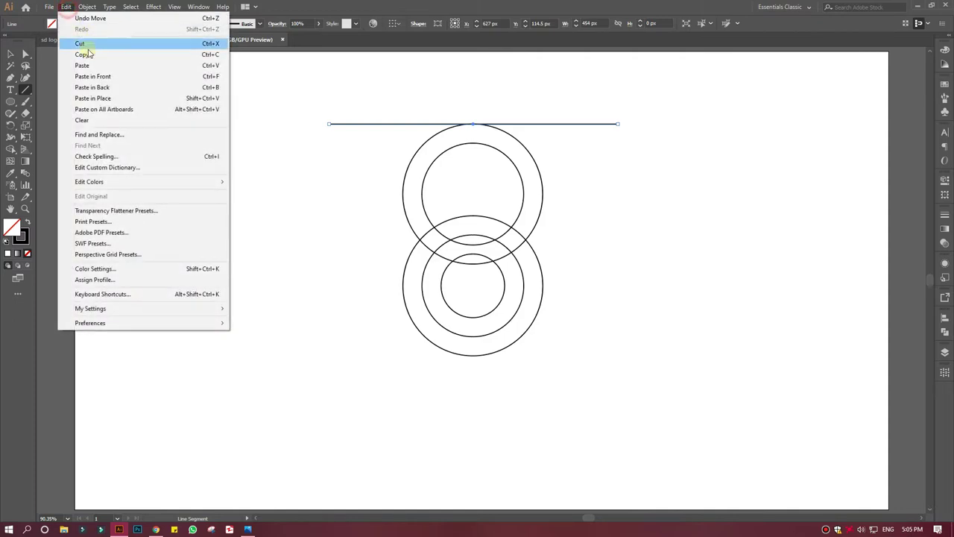
{"action": "left_click", "coordinate": [97, 76]}
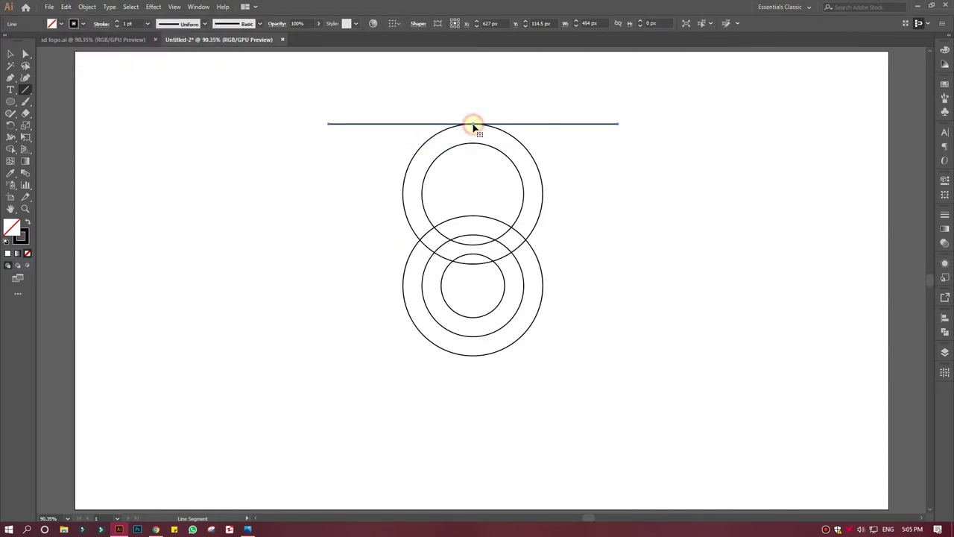
{"action": "left_click_drag", "start_coordinate": [473, 126], "coordinate": [473, 142]}
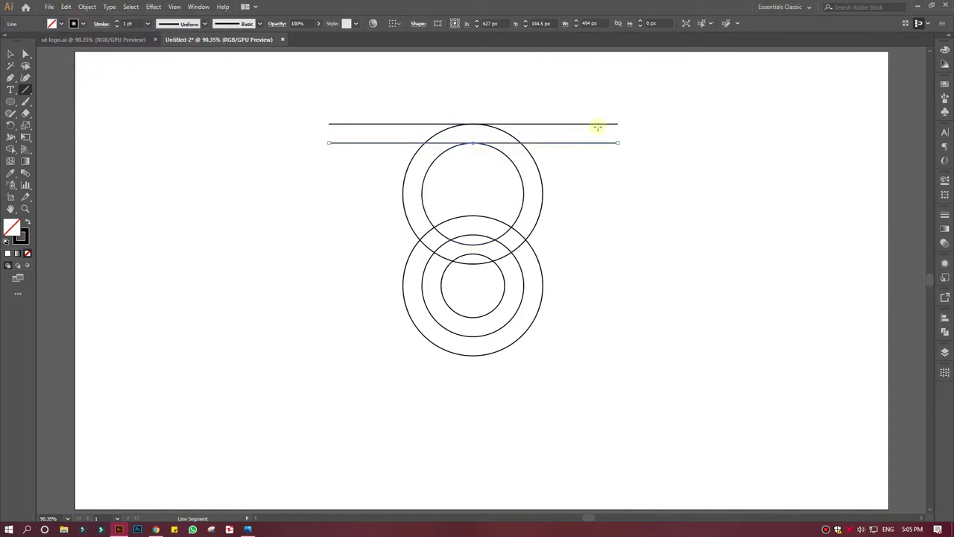
Step: Duplicate the two horizontal lines down to the bottom of the circles
{"action": "left_click", "coordinate": [10, 53]}
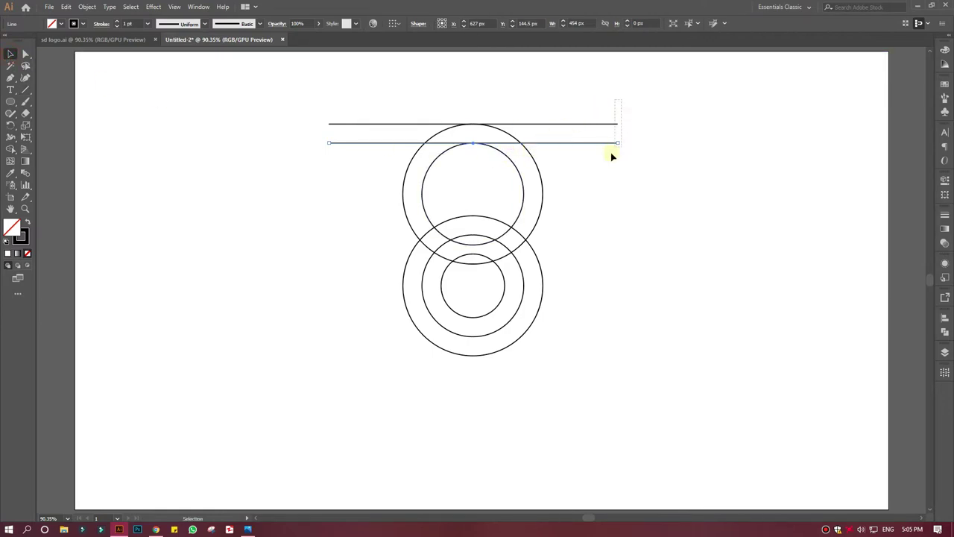
{"action": "left_click", "coordinate": [609, 124], "text": "shift"}
{"action": "left_click", "coordinate": [66, 7]}
{"action": "left_click", "coordinate": [99, 54]}
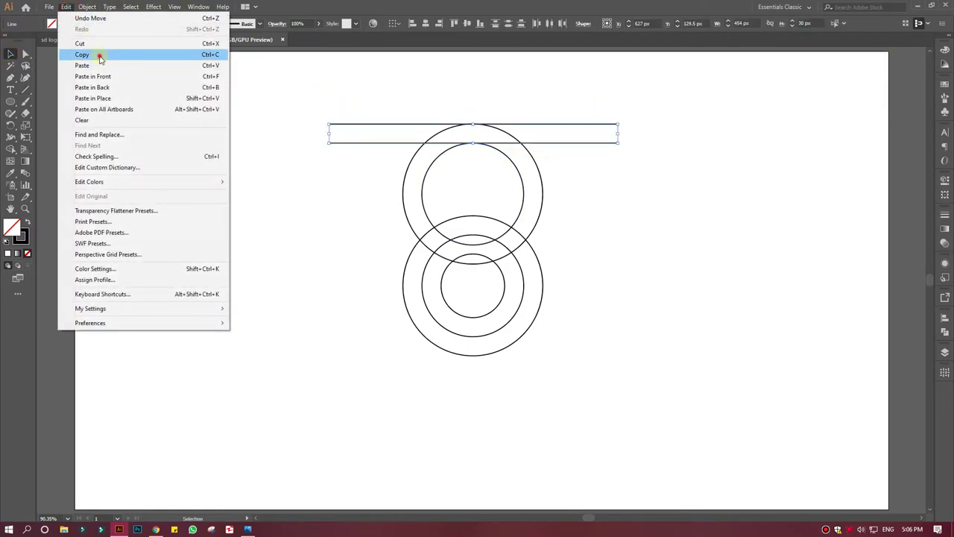
{"action": "left_click", "coordinate": [66, 7]}
{"action": "left_click", "coordinate": [92, 76]}
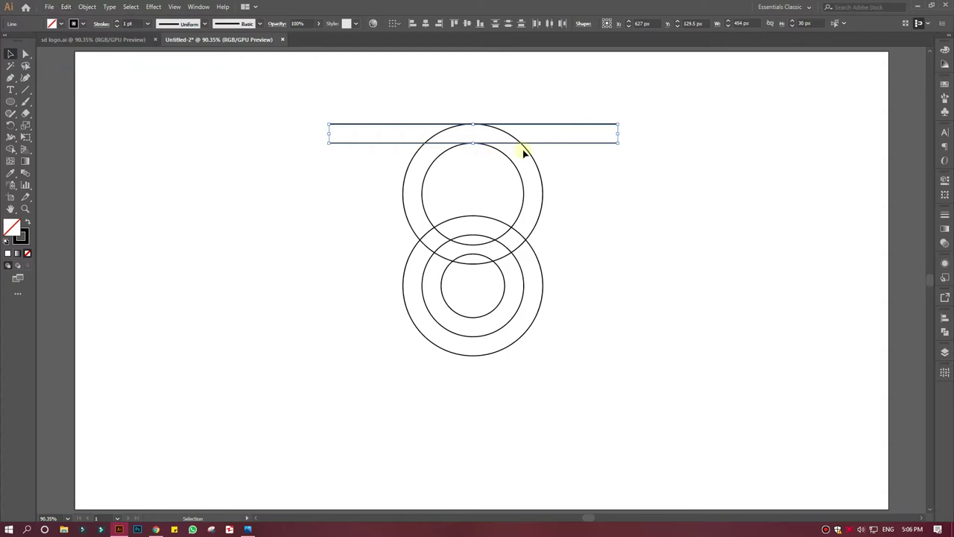
{"action": "left_click_drag", "start_coordinate": [595, 143], "coordinate": [595, 361]}
Step: Copy the second top line 30 px lower as a third top line
{"action": "left_click", "coordinate": [600, 143]}
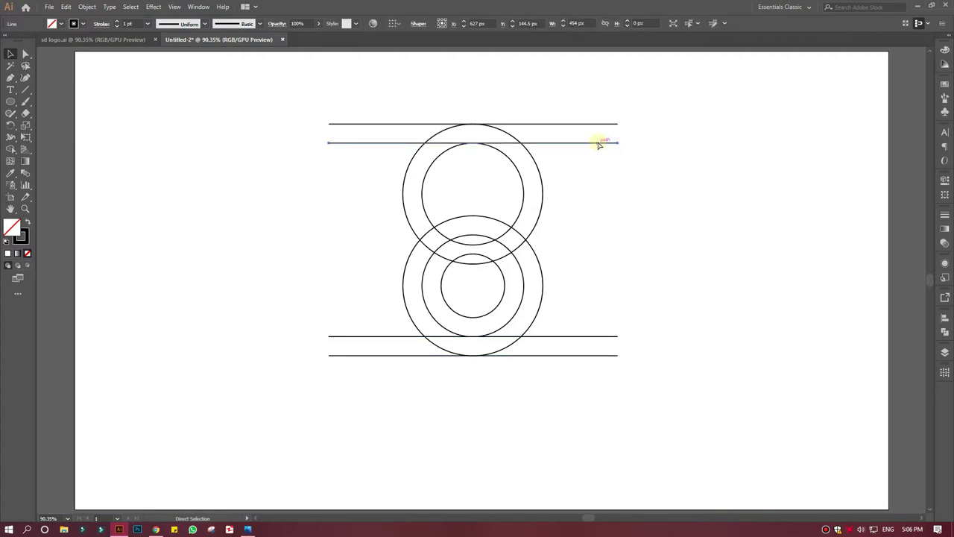
{"action": "left_click_drag", "start_coordinate": [597, 144], "coordinate": [598, 164]}
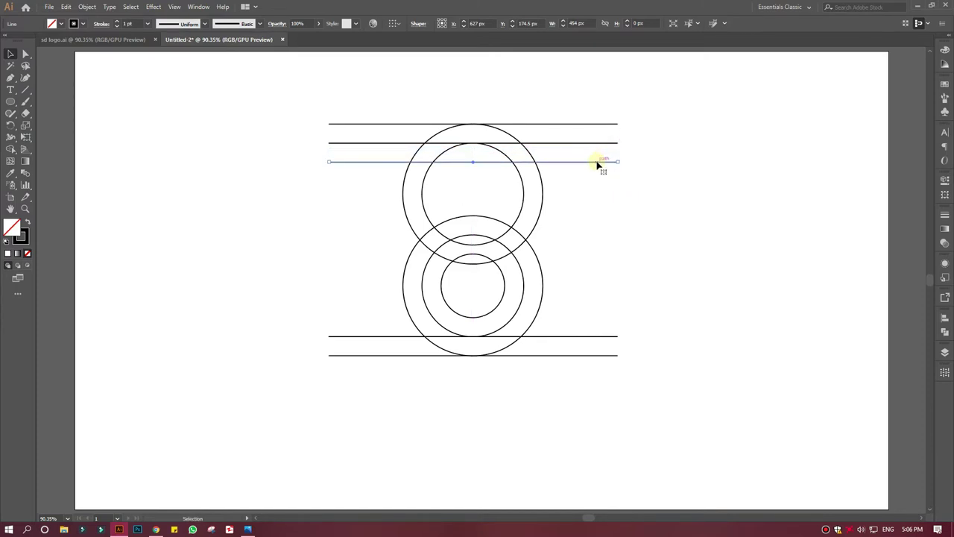
{"action": "left_click", "coordinate": [25, 90]}
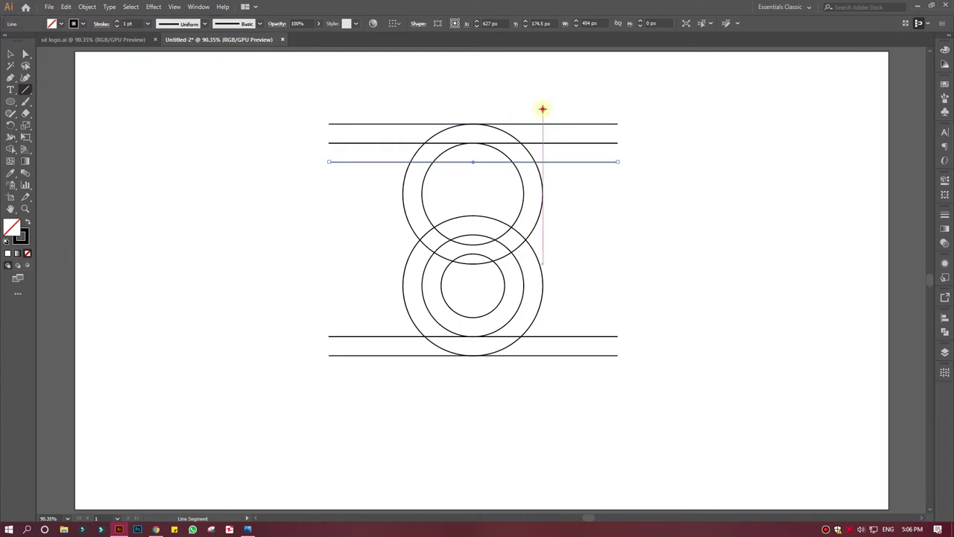
Step: Draw a 461 px vertical line down the circles' right edge and nudge it up about 15 px
{"action": "left_click_drag", "start_coordinate": [542, 109], "coordinate": [550, 402]}
{"action": "left_click_drag", "start_coordinate": [544, 257], "coordinate": [541, 242]}
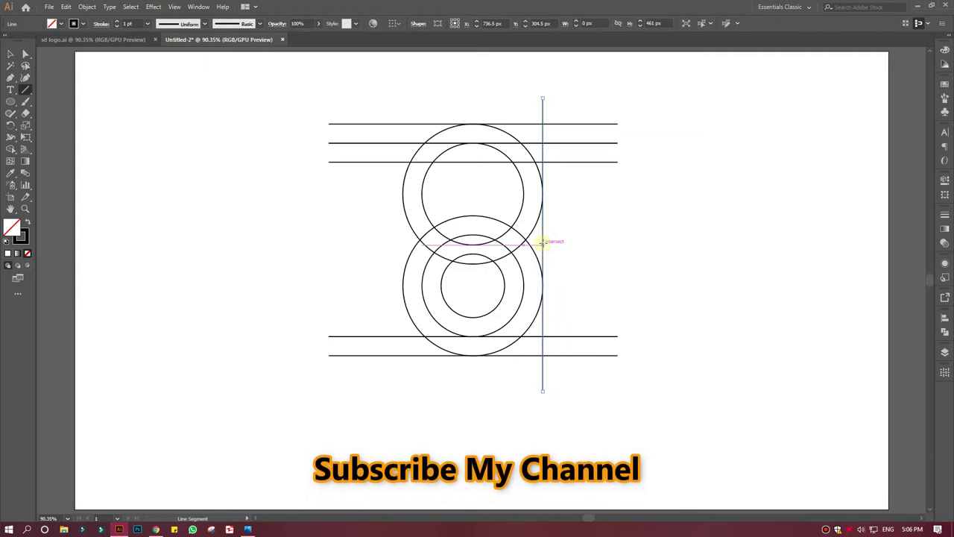
{"action": "left_click", "coordinate": [10, 53]}
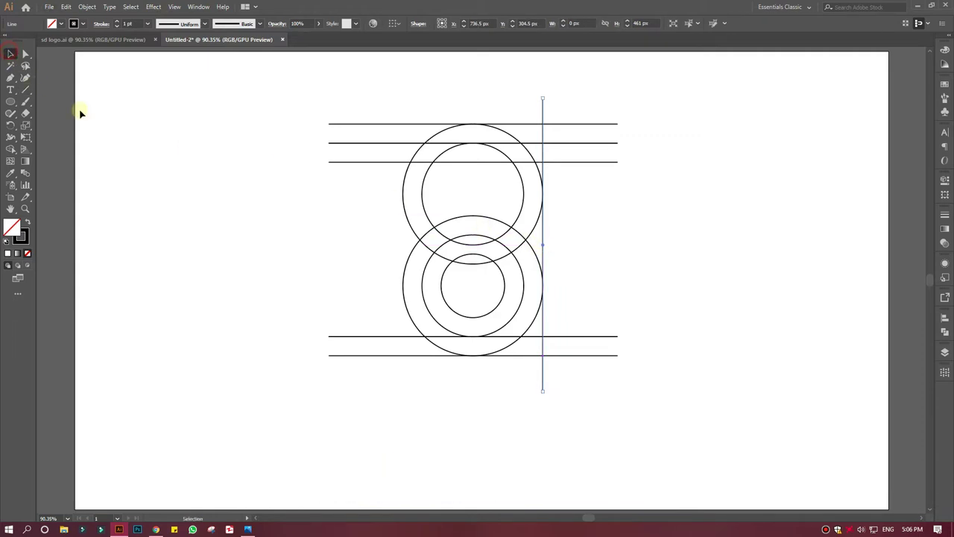
{"action": "left_click", "coordinate": [66, 6]}
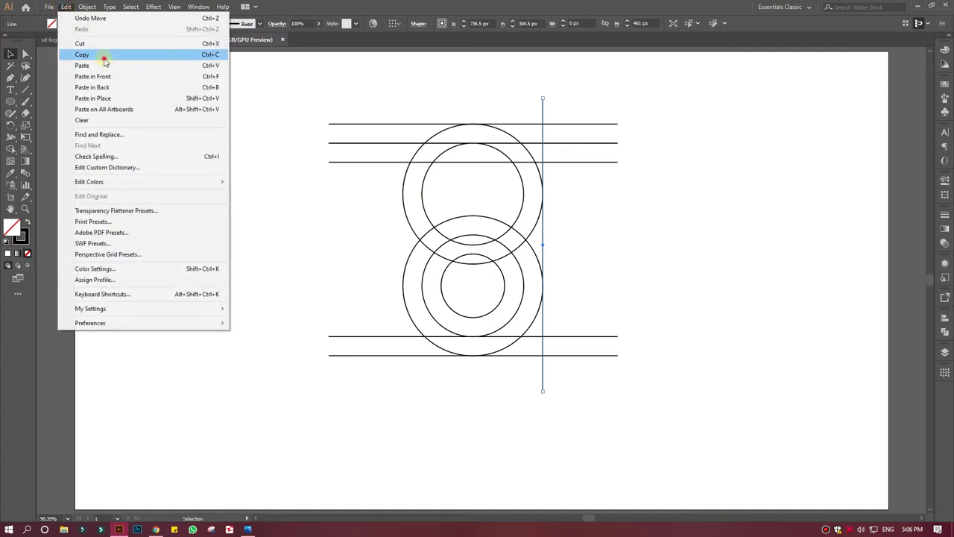
Step: Paste a copy of the vertical line in front and place it 30 px to the left
{"action": "left_click", "coordinate": [103, 56]}
{"action": "left_click", "coordinate": [66, 7]}
{"action": "left_click", "coordinate": [112, 77]}
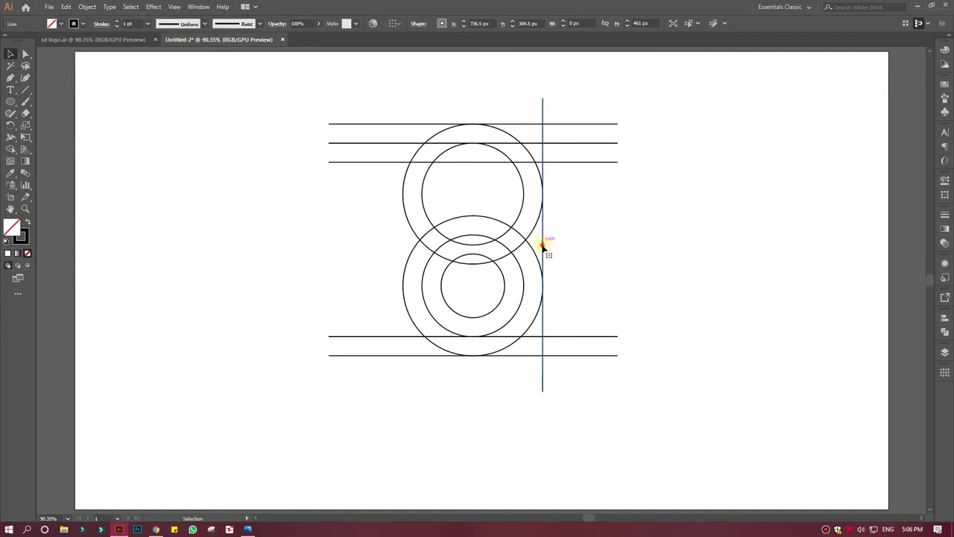
{"action": "left_click_drag", "start_coordinate": [542, 246], "coordinate": [524, 249]}
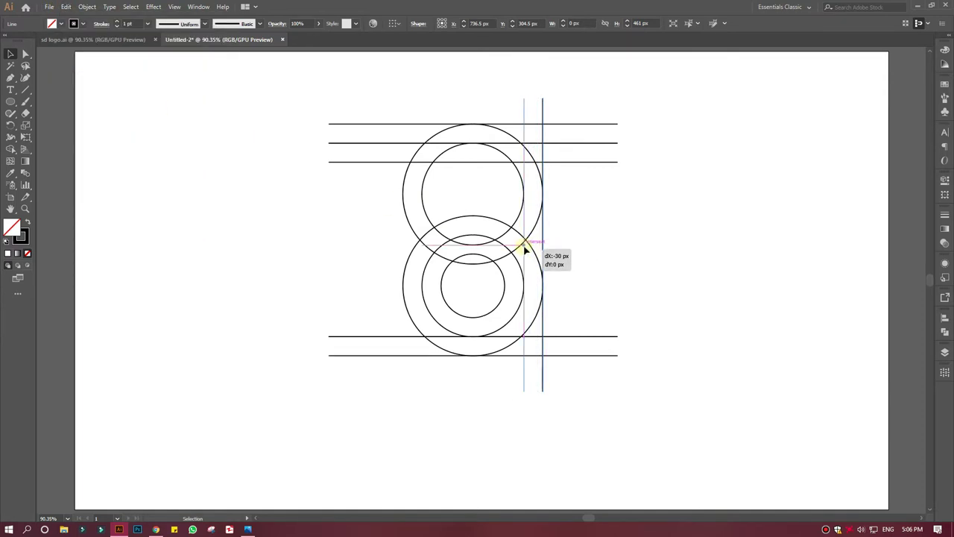
{"action": "left_click_drag", "start_coordinate": [524, 250], "coordinate": [523, 252]}
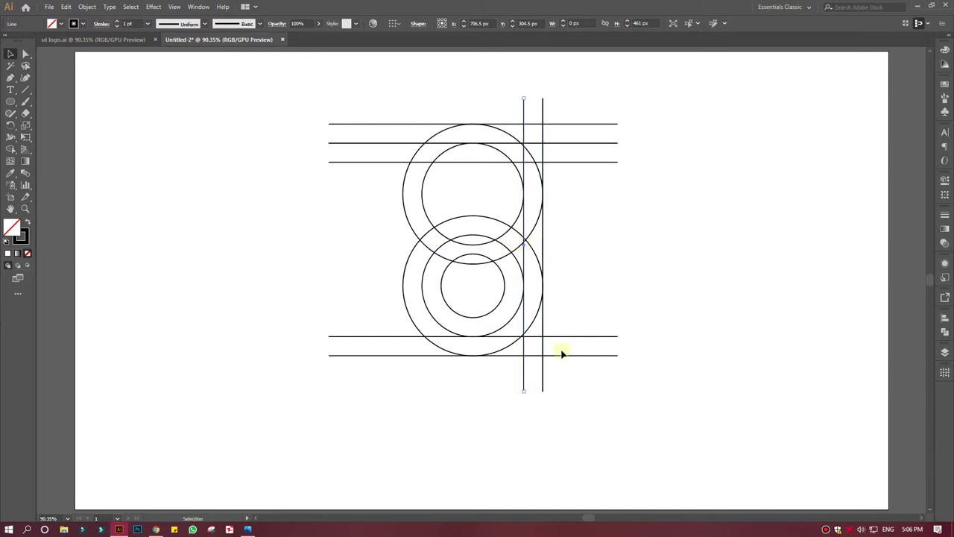
Step: Copy the right vertical pair to the circles' left side, adding a third left line
{"action": "left_click_drag", "start_coordinate": [559, 389], "coordinate": [404, 385]}
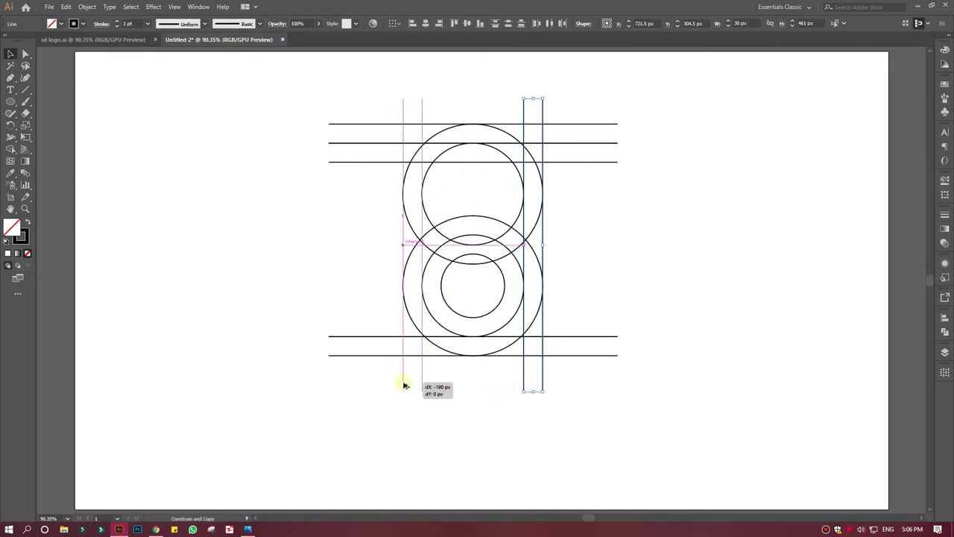
{"action": "left_click_drag", "start_coordinate": [404, 386], "coordinate": [441, 381]}
{"action": "left_click", "coordinate": [425, 381]}
{"action": "left_click", "coordinate": [422, 378]}
{"action": "left_click", "coordinate": [471, 393]}
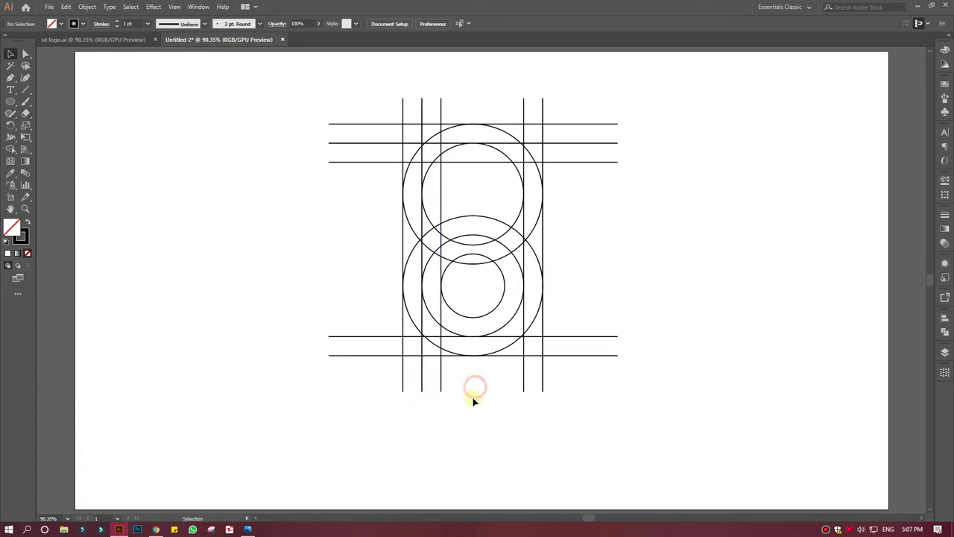
Step: Draw a 45° diagonal line from the grid's upper left toward the lower right and position it
{"action": "left_click", "coordinate": [24, 90]}
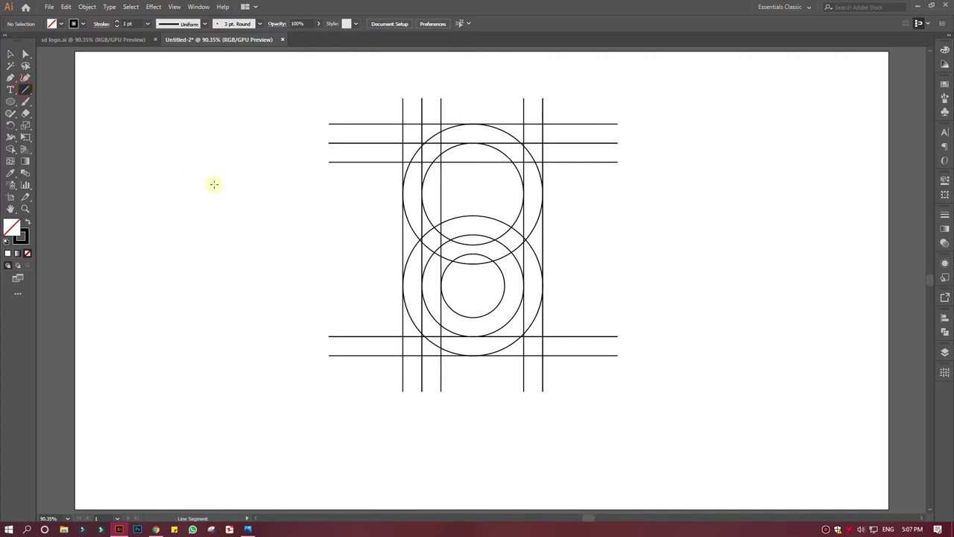
{"action": "left_click", "coordinate": [173, 166]}
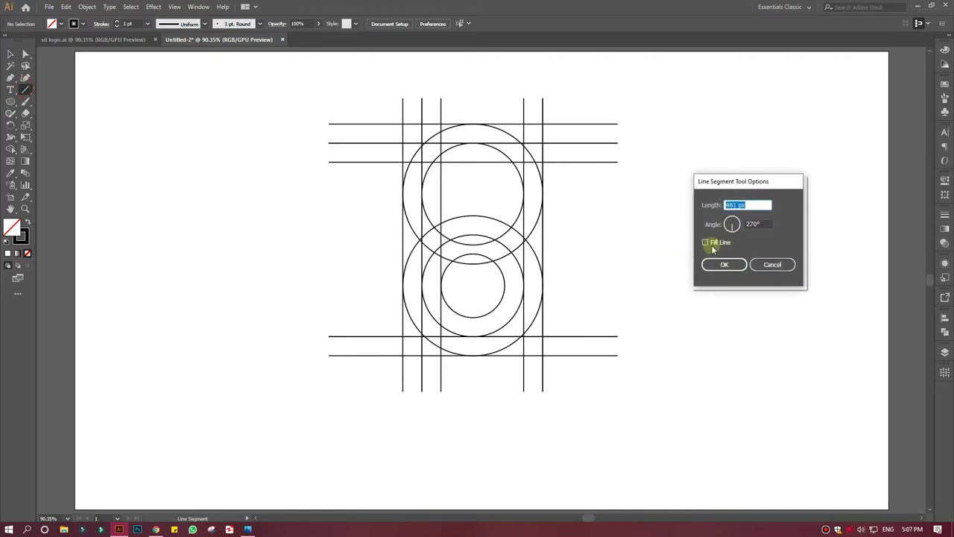
{"action": "left_click", "coordinate": [761, 265]}
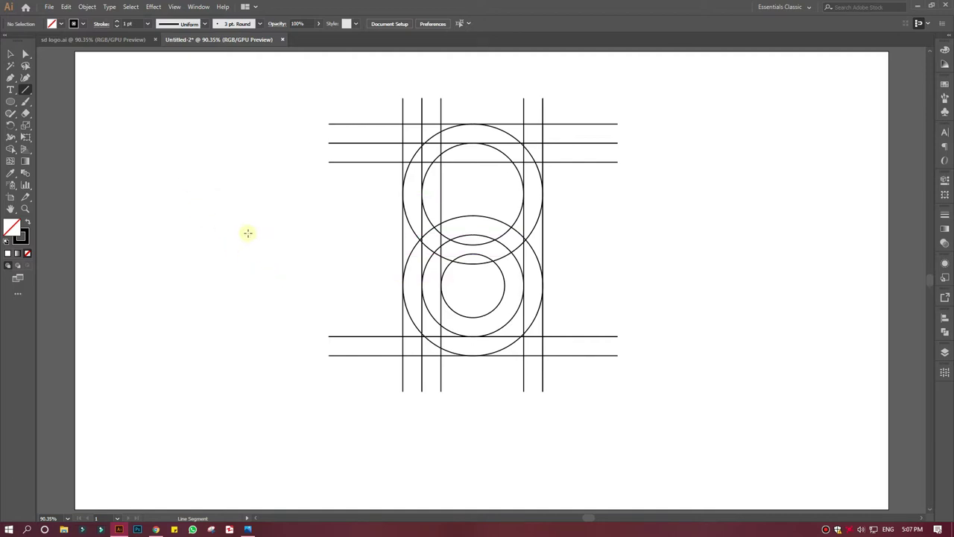
{"action": "left_click_drag", "start_coordinate": [399, 119], "coordinate": [588, 350]}
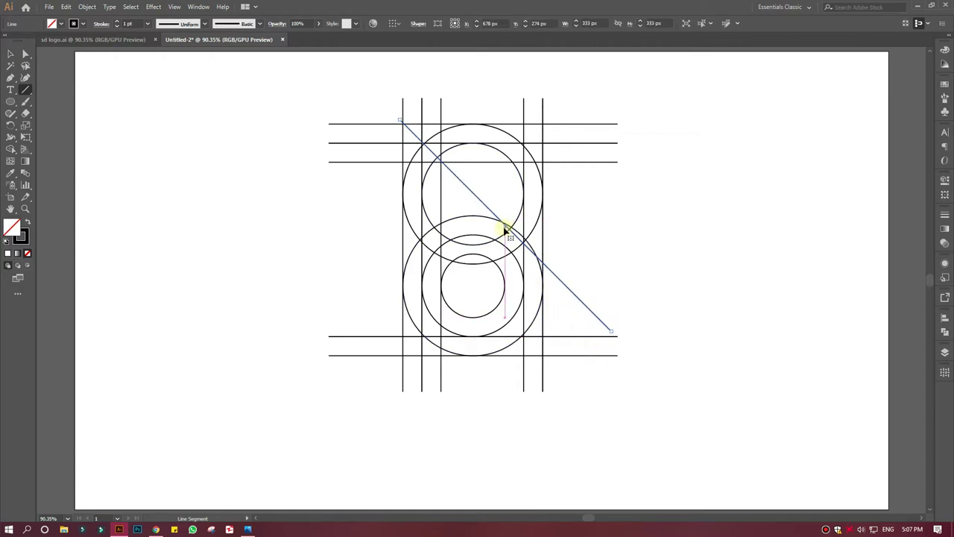
{"action": "left_click_drag", "start_coordinate": [507, 227], "coordinate": [497, 223]}
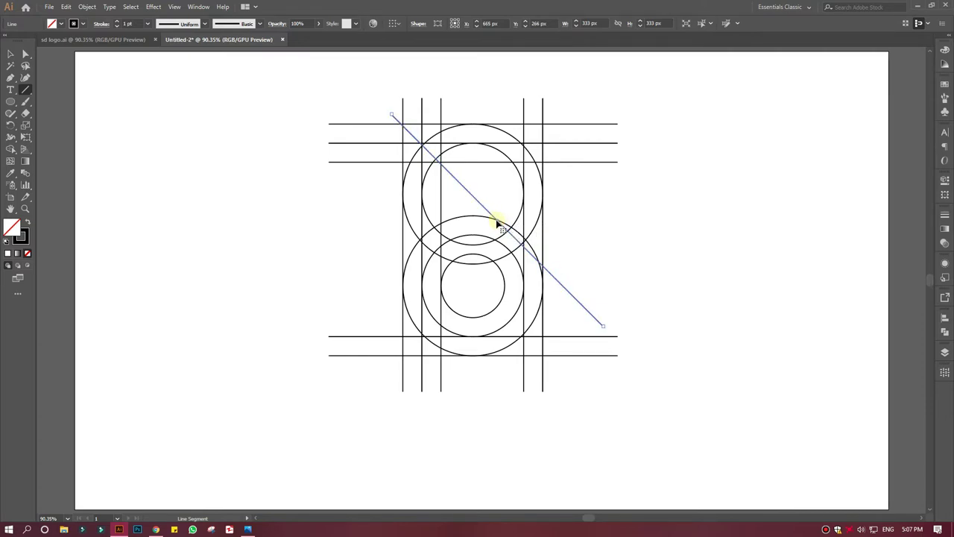
Step: Make an offset parallel copy of the diagonal and adjust its position down-left
{"action": "left_click", "coordinate": [11, 53]}
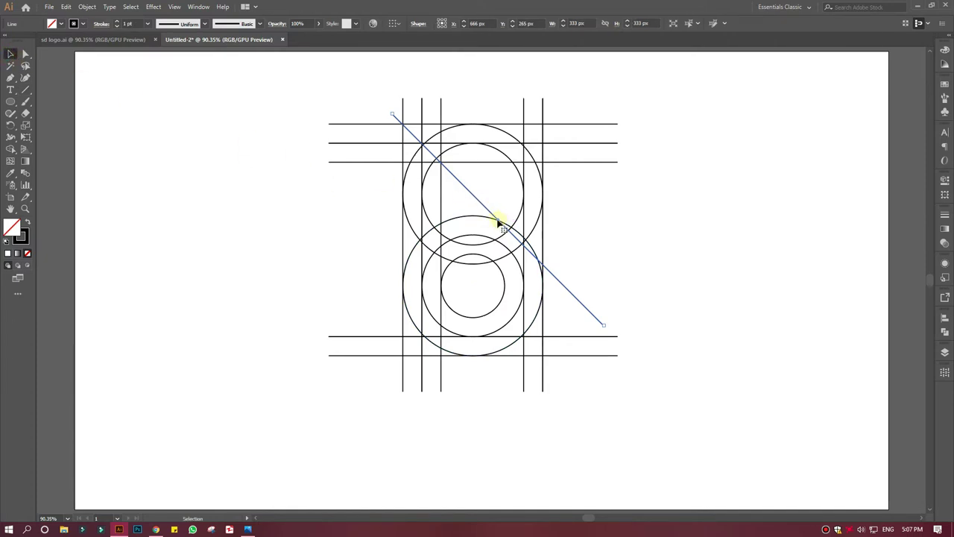
{"action": "left_click_drag", "start_coordinate": [499, 222], "coordinate": [523, 209]}
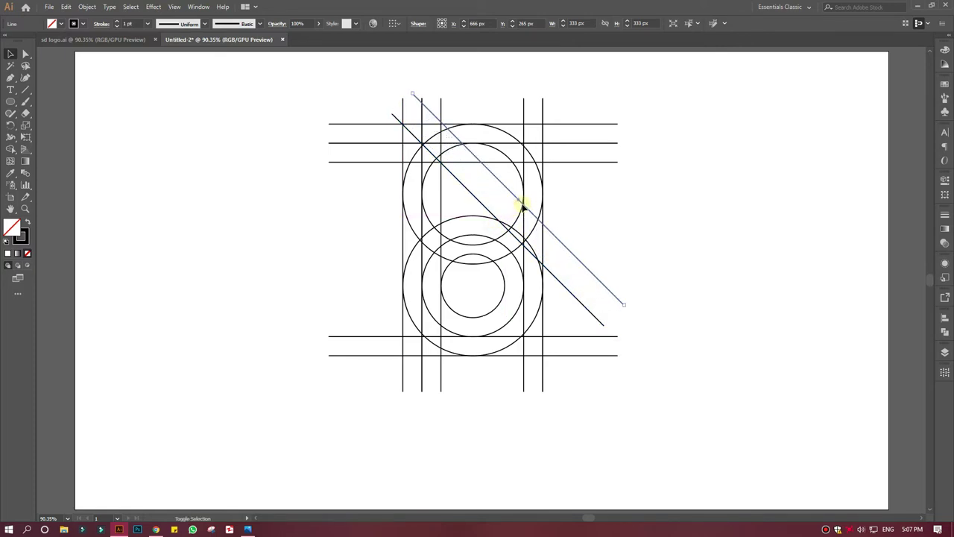
{"action": "left_click", "coordinate": [502, 226]}
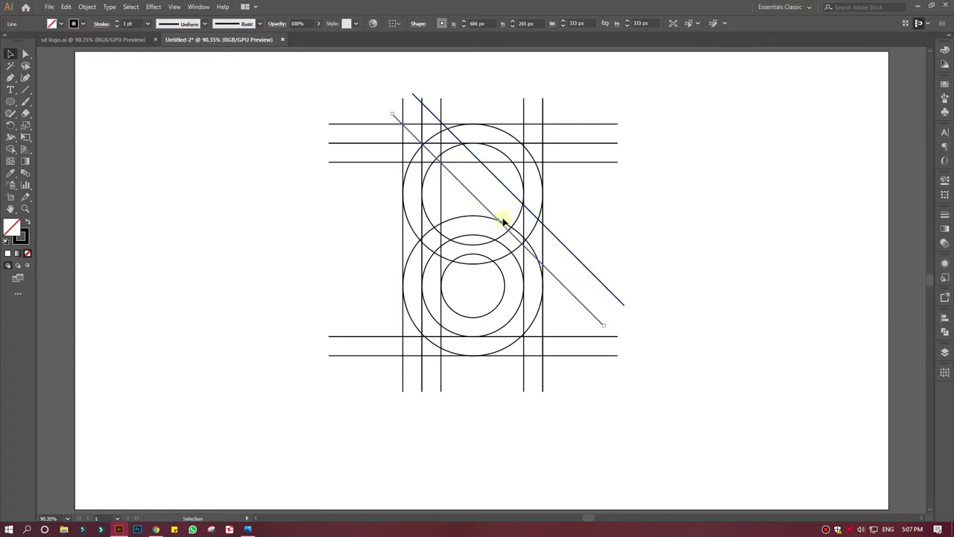
{"action": "left_click", "coordinate": [522, 206]}
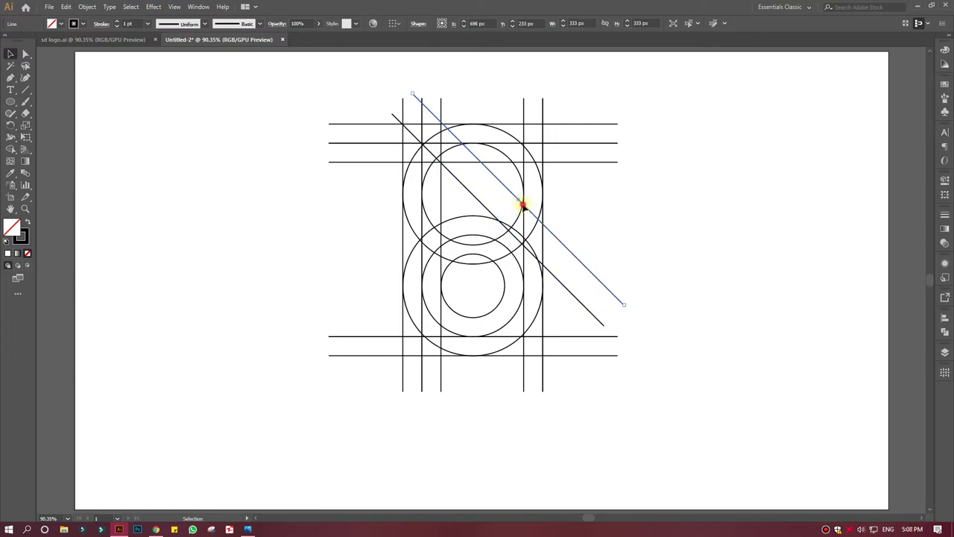
{"action": "left_click_drag", "start_coordinate": [523, 208], "coordinate": [518, 212]}
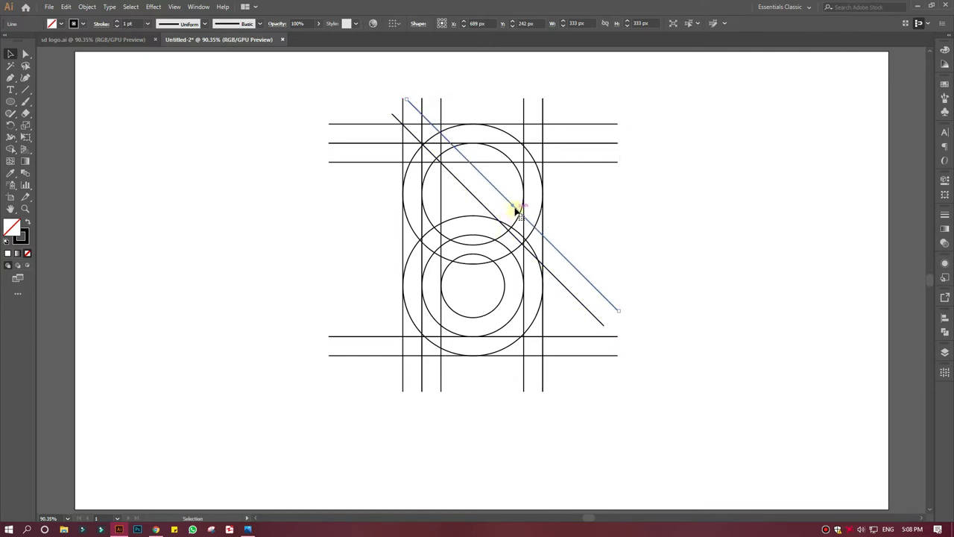
{"action": "left_click", "coordinate": [505, 228]}
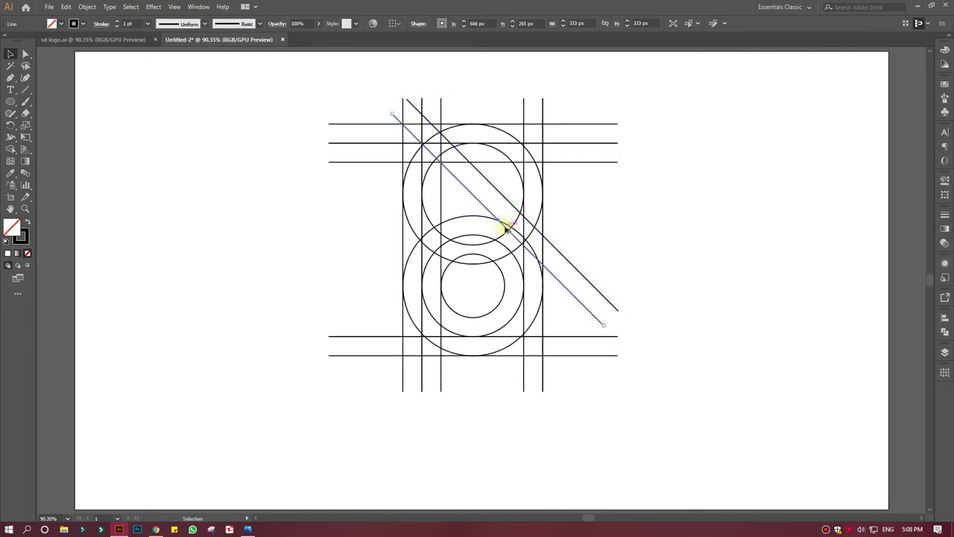
Step: Add more evenly spaced parallel diagonals down-left, then select the whole grid
{"action": "left_click_drag", "start_coordinate": [505, 230], "coordinate": [494, 243]}
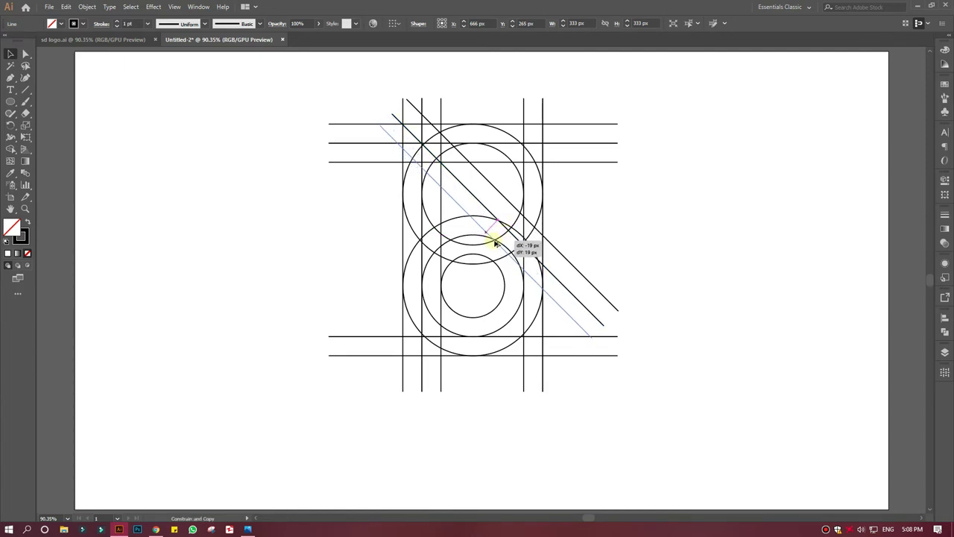
{"action": "left_click_drag", "start_coordinate": [493, 243], "coordinate": [493, 244]}
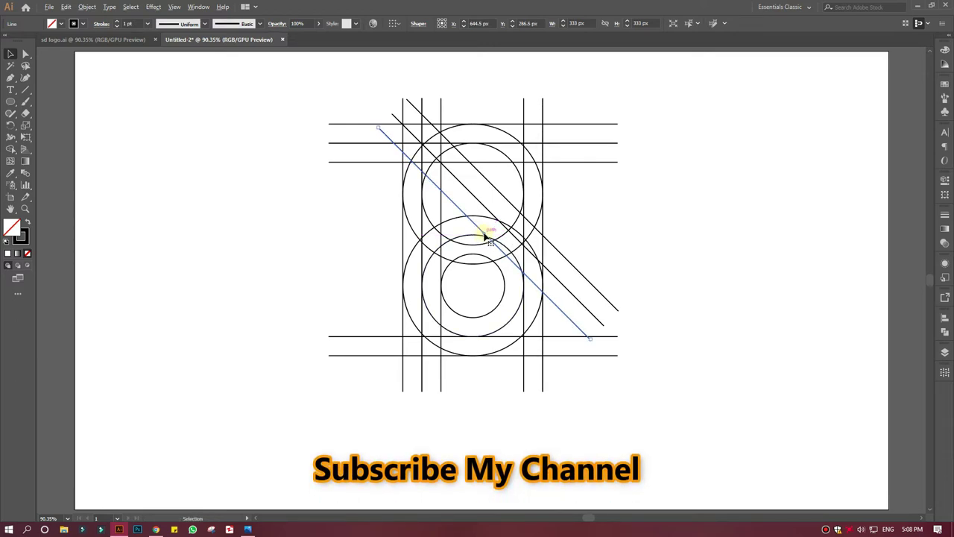
{"action": "left_click_drag", "start_coordinate": [486, 237], "coordinate": [459, 264]}
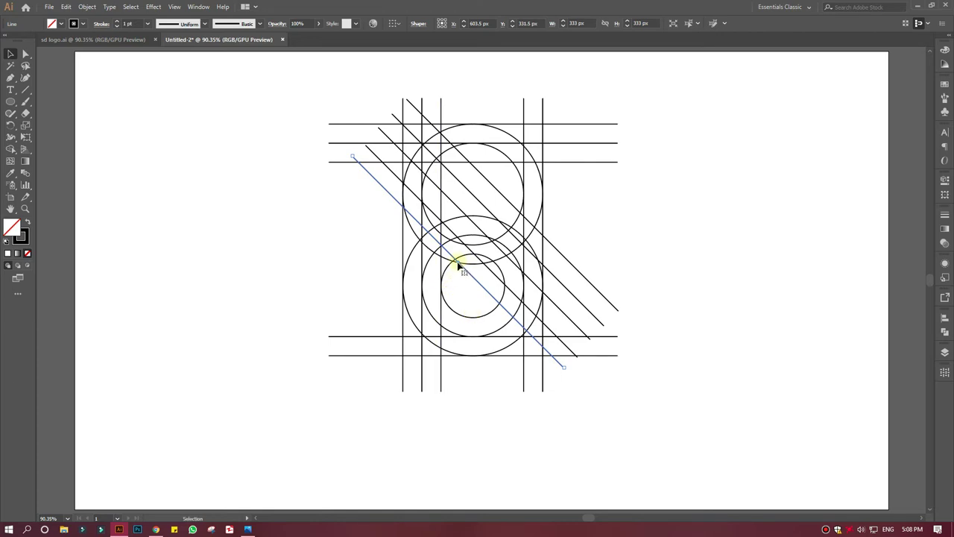
{"action": "left_click_drag", "start_coordinate": [458, 264], "coordinate": [440, 293]}
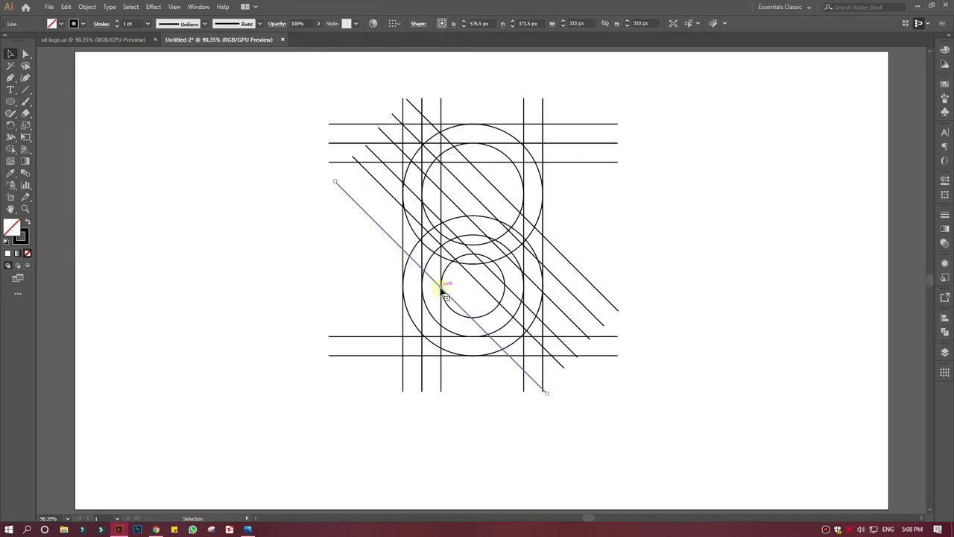
{"action": "left_click_drag", "start_coordinate": [342, 87], "coordinate": [620, 414]}
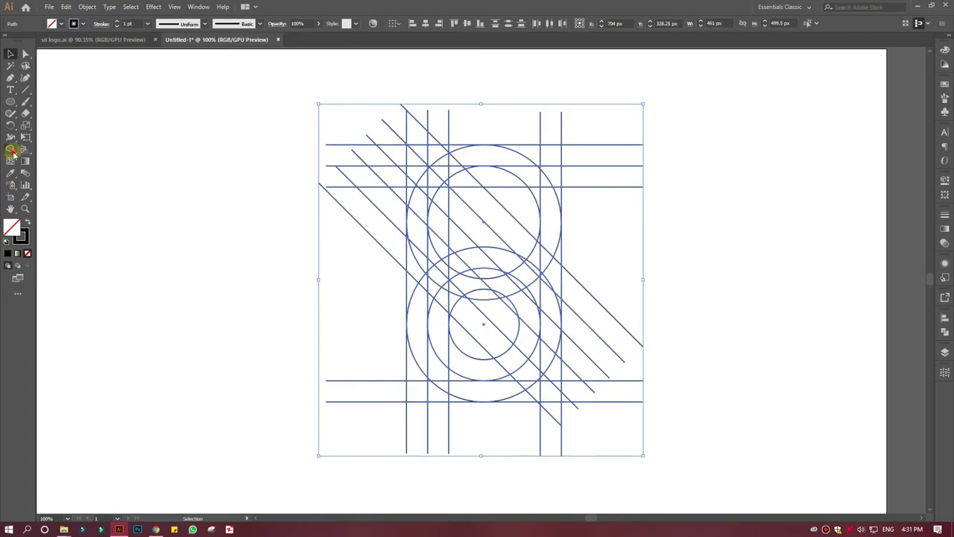
Step: With Shape Builder, merge the long diagonal band and the upper arc regions
{"action": "left_click", "coordinate": [10, 148]}
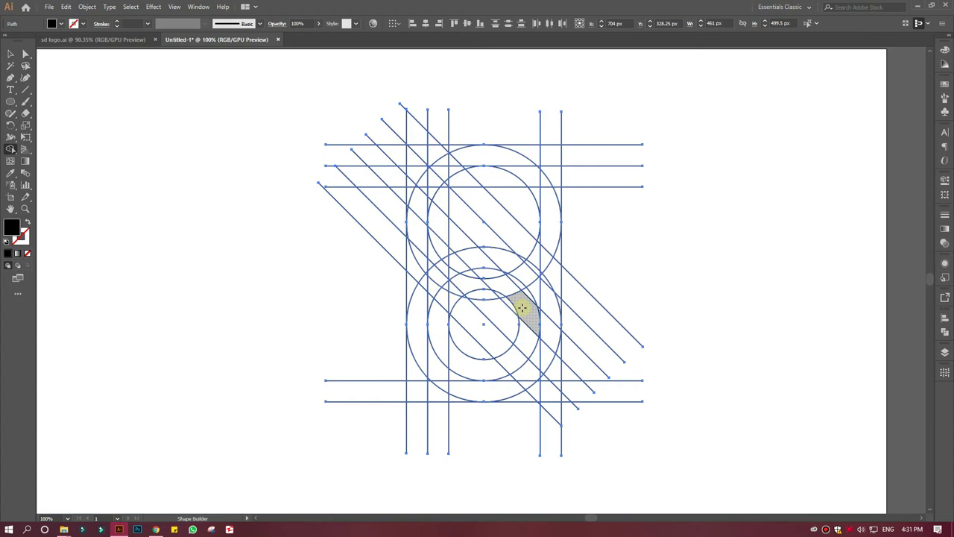
{"action": "mouse_move", "coordinate": [493, 306]}
{"action": "left_mouse_down"}
{"action": "mouse_move", "coordinate": [423, 235]}
{"action": "mouse_move", "coordinate": [411, 185]}
{"action": "mouse_move", "coordinate": [460, 152]}
{"action": "left_mouse_up"}
{"action": "mouse_move", "coordinate": [524, 162]}
{"action": "left_mouse_down"}
{"action": "mouse_move", "coordinate": [541, 179]}
{"action": "mouse_move", "coordinate": [552, 231]}
{"action": "left_mouse_up"}
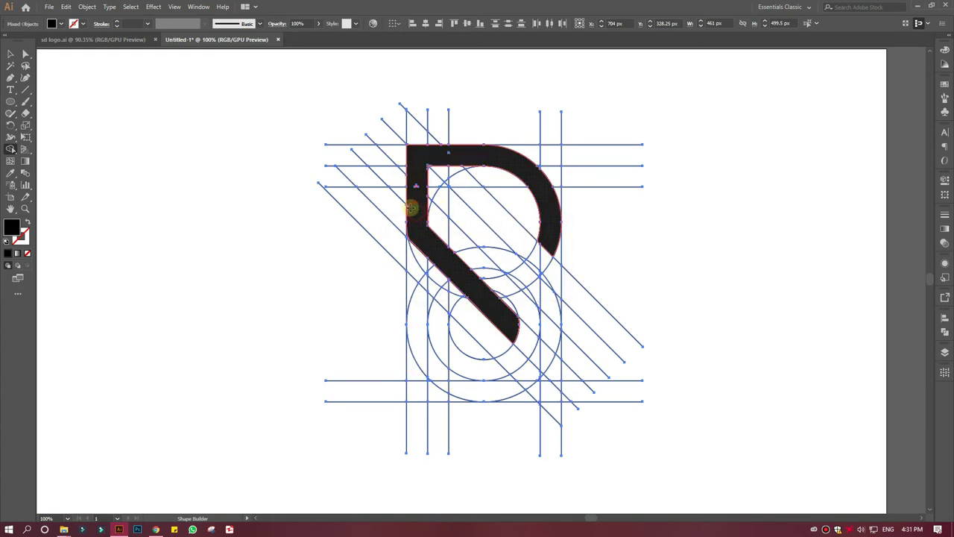
Step: Undo a stray left-triangle merge, then merge the lower left arc and S-curve regions
{"action": "left_click", "coordinate": [408, 208]}
{"action": "key", "text": "ctrl+z"}
{"action": "key", "text": "v"}
{"action": "key", "text": "shift+m"}
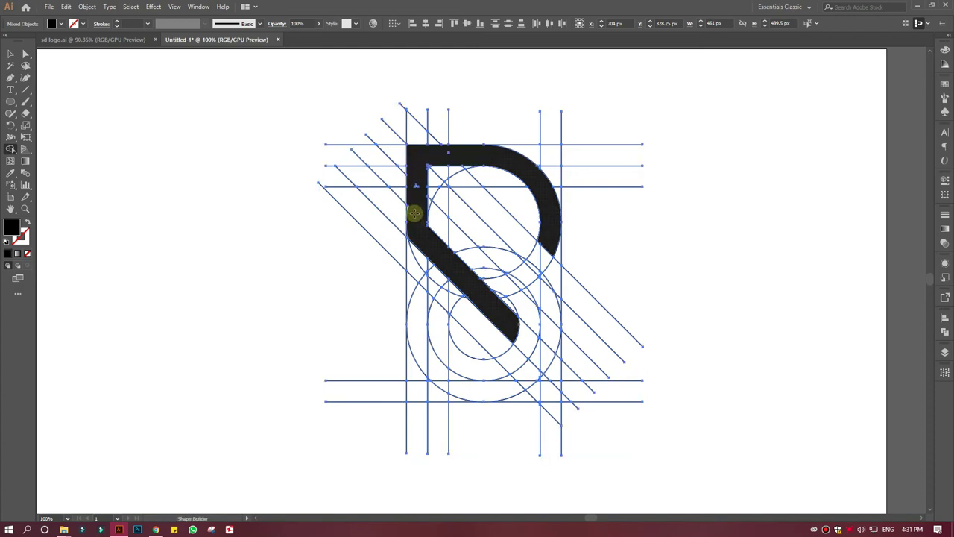
{"action": "left_click_drag", "start_coordinate": [412, 287], "coordinate": [457, 396]}
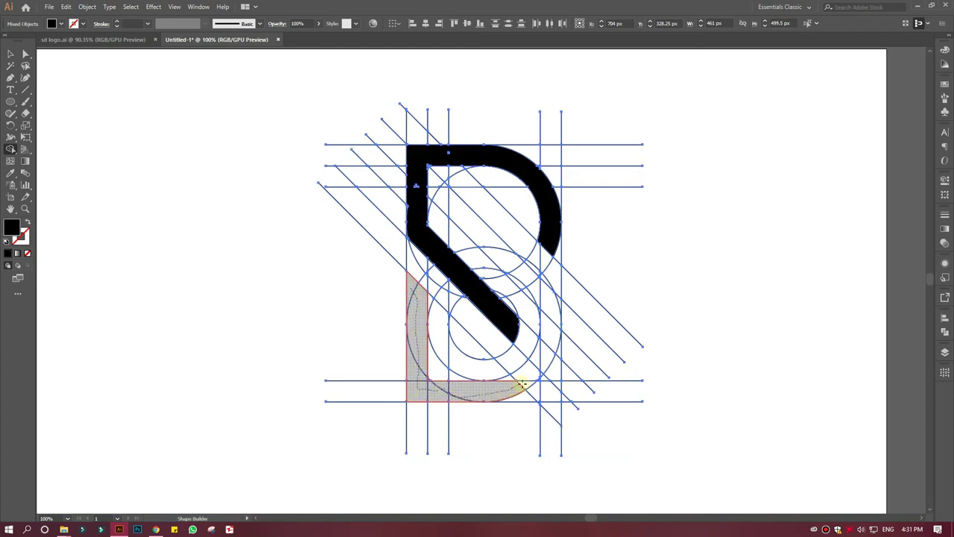
{"action": "mouse_move", "coordinate": [522, 384]}
{"action": "left_mouse_down"}
{"action": "mouse_move", "coordinate": [514, 379]}
{"action": "mouse_move", "coordinate": [546, 355]}
{"action": "mouse_move", "coordinate": [553, 313]}
{"action": "mouse_move", "coordinate": [498, 251]}
{"action": "left_mouse_up"}
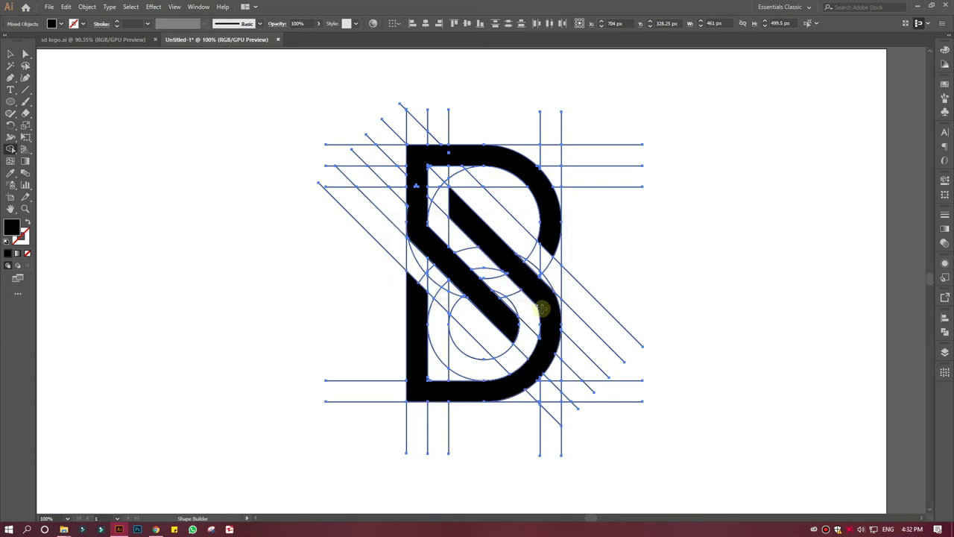
Step: Finish the lower S region and fill the top band of the D solid black
{"action": "left_click", "coordinate": [543, 335]}
{"action": "key", "text": "z"}
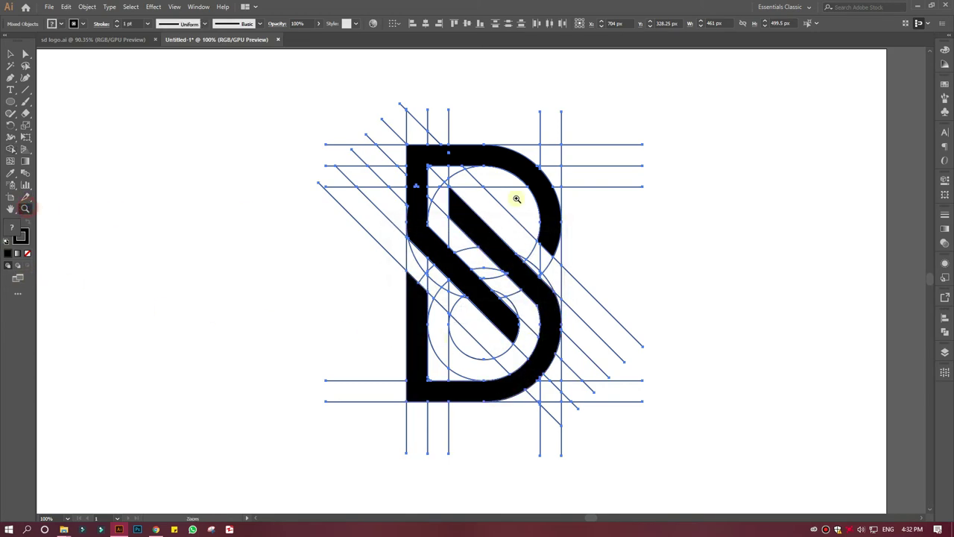
{"action": "mouse_move", "coordinate": [451, 170]}
{"action": "left_mouse_down"}
{"action": "mouse_move", "coordinate": [518, 220]}
{"action": "mouse_move", "coordinate": [567, 224]}
{"action": "left_mouse_up"}
{"action": "key", "text": "shift+m"}
{"action": "key", "text": "ctrl+a"}
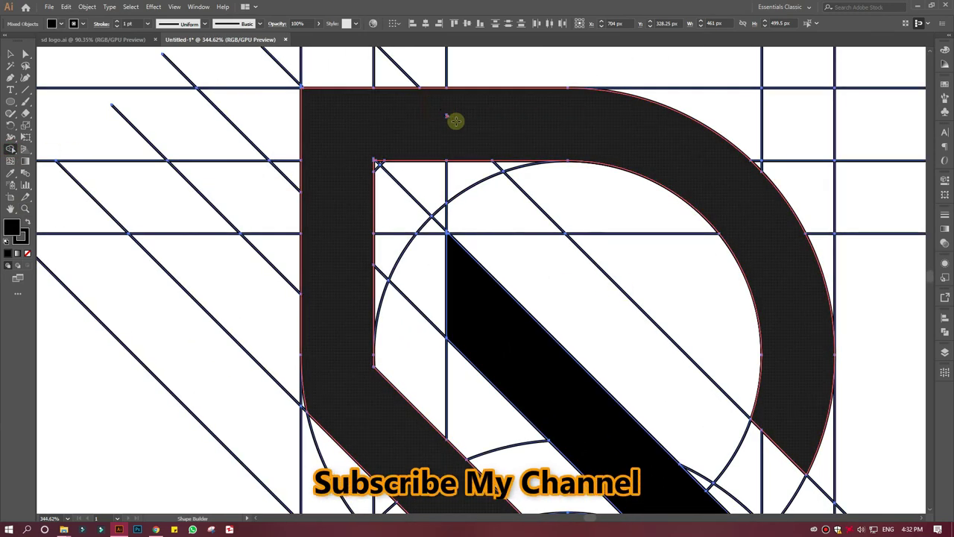
{"action": "left_click", "coordinate": [443, 113]}
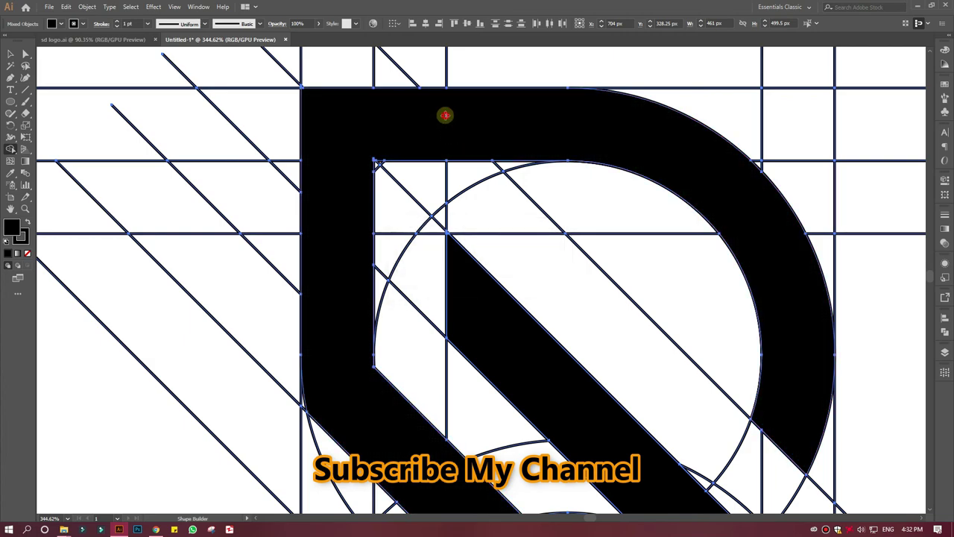
Step: Merge the middle diagonal bar into a solid black shape and zoom back out
{"action": "left_click_drag", "start_coordinate": [450, 313], "coordinate": [341, 65]}
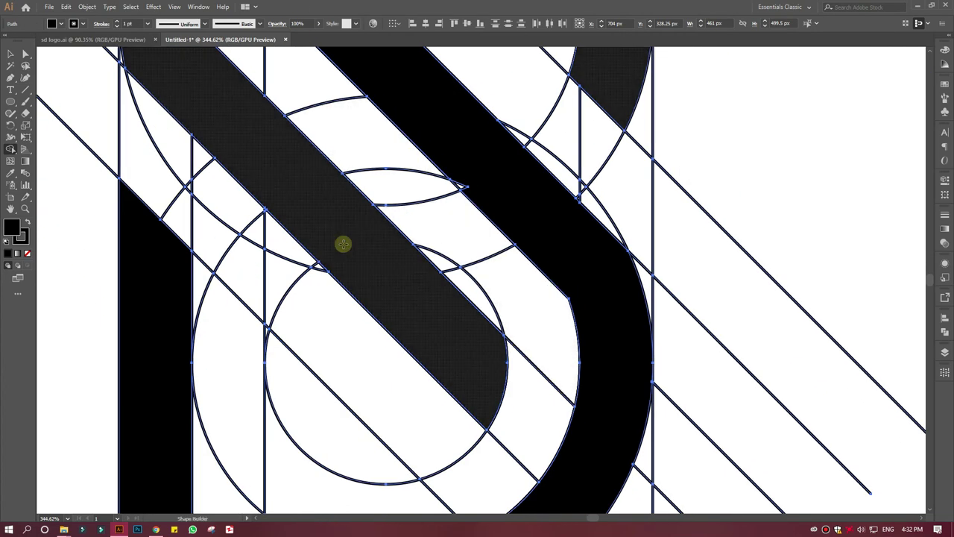
{"action": "left_click_drag", "start_coordinate": [341, 246], "coordinate": [448, 194]}
{"action": "mouse_move", "coordinate": [453, 256]}
{"action": "left_mouse_down"}
{"action": "mouse_move", "coordinate": [631, 241]}
{"action": "mouse_move", "coordinate": [663, 441]}
{"action": "mouse_move", "coordinate": [533, 276]}
{"action": "mouse_move", "coordinate": [586, 149]}
{"action": "left_mouse_up"}
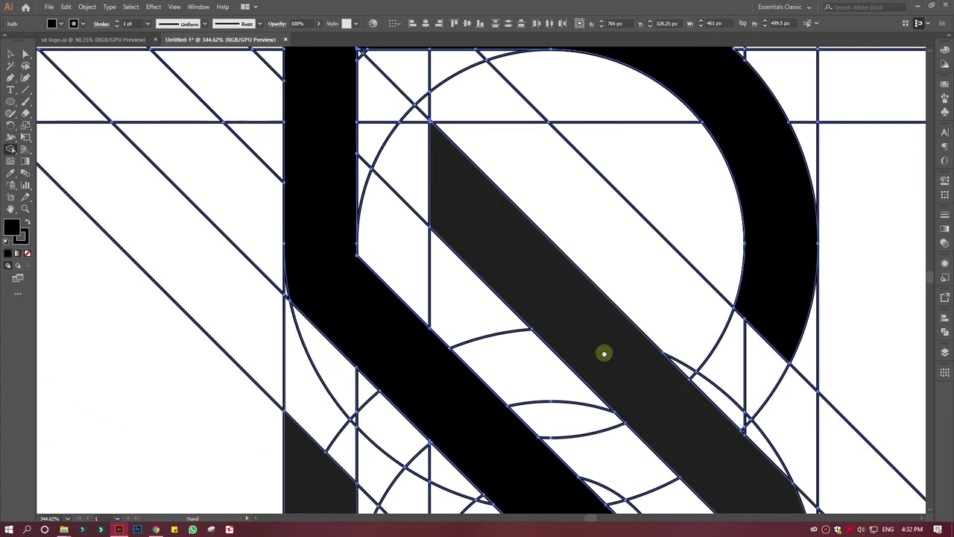
{"action": "key", "text": "z"}
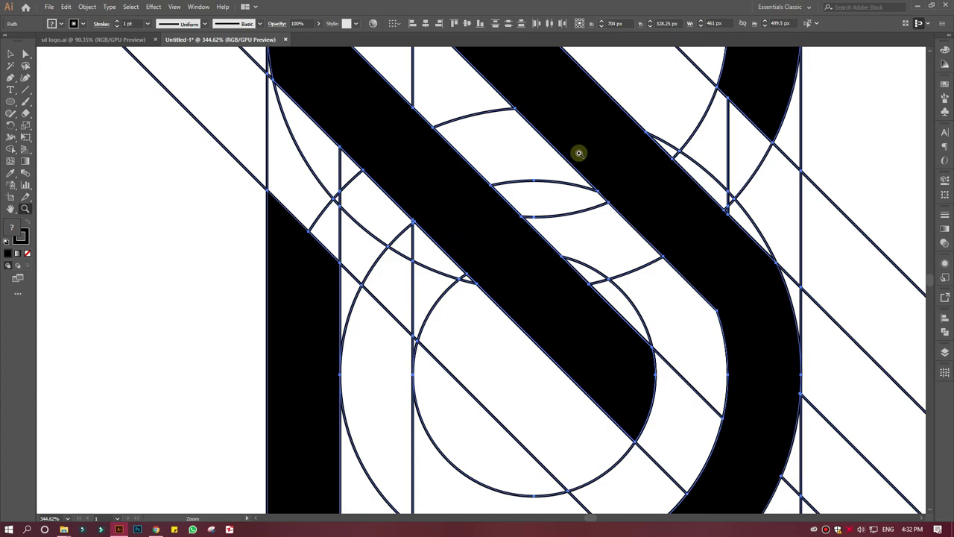
{"action": "left_click_drag", "start_coordinate": [553, 223], "coordinate": [383, 124]}
{"action": "scroll", "coordinate": [567, 228], "scroll_direction": "up", "scroll_amount": 2}
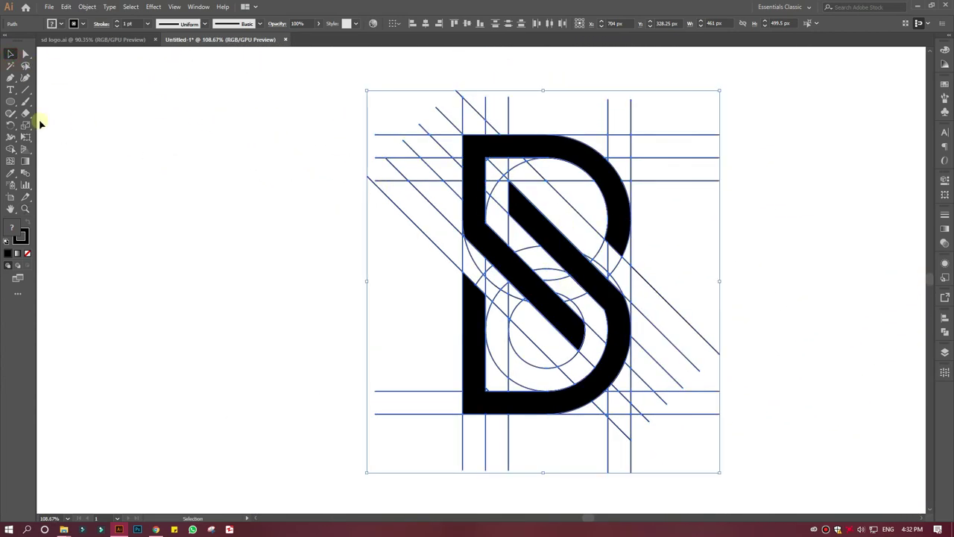
Step: Select the black S-D monogram by its fill and move it left beside the construction grid
{"action": "left_click", "coordinate": [10, 66]}
{"action": "left_click", "coordinate": [476, 174]}
{"action": "left_click", "coordinate": [10, 54]}
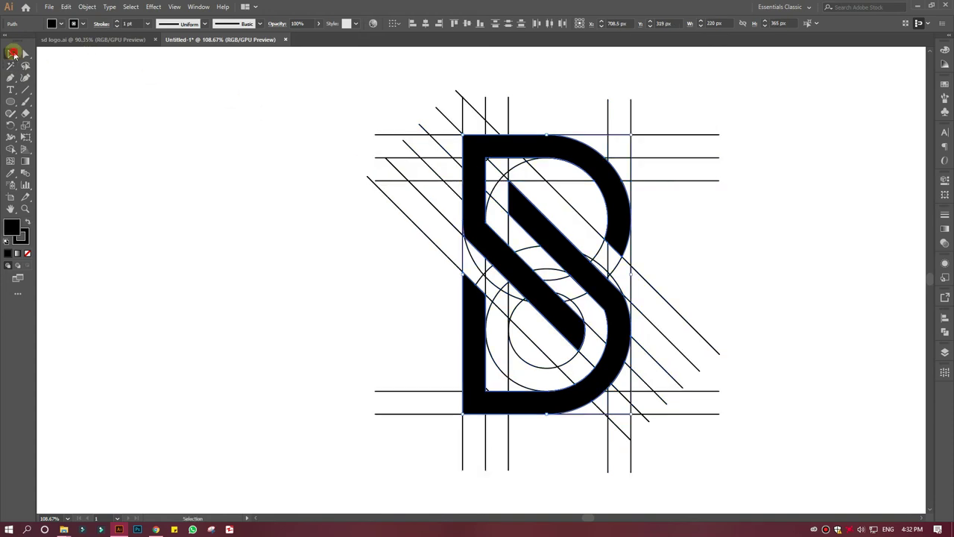
{"action": "left_click_drag", "start_coordinate": [509, 215], "coordinate": [185, 190]}
{"action": "left_click", "coordinate": [343, 400]}
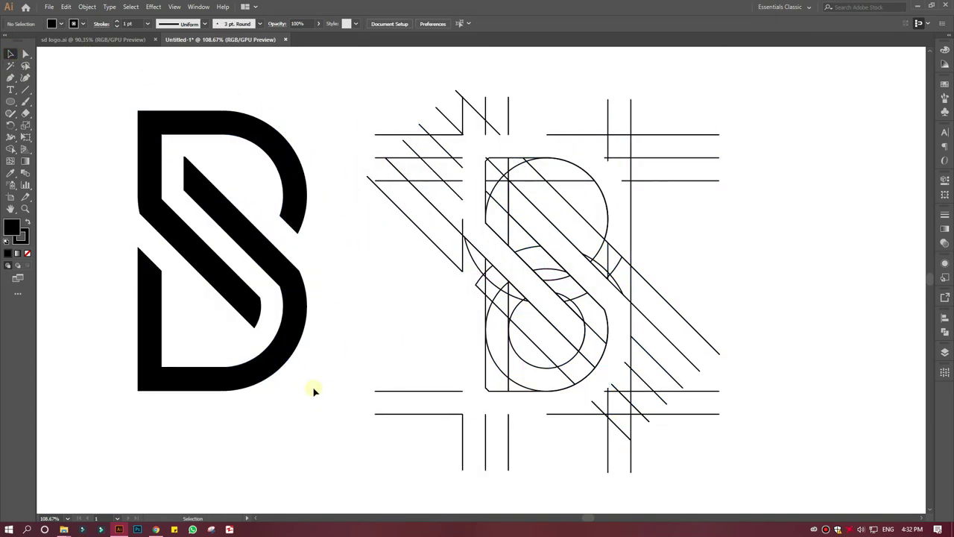